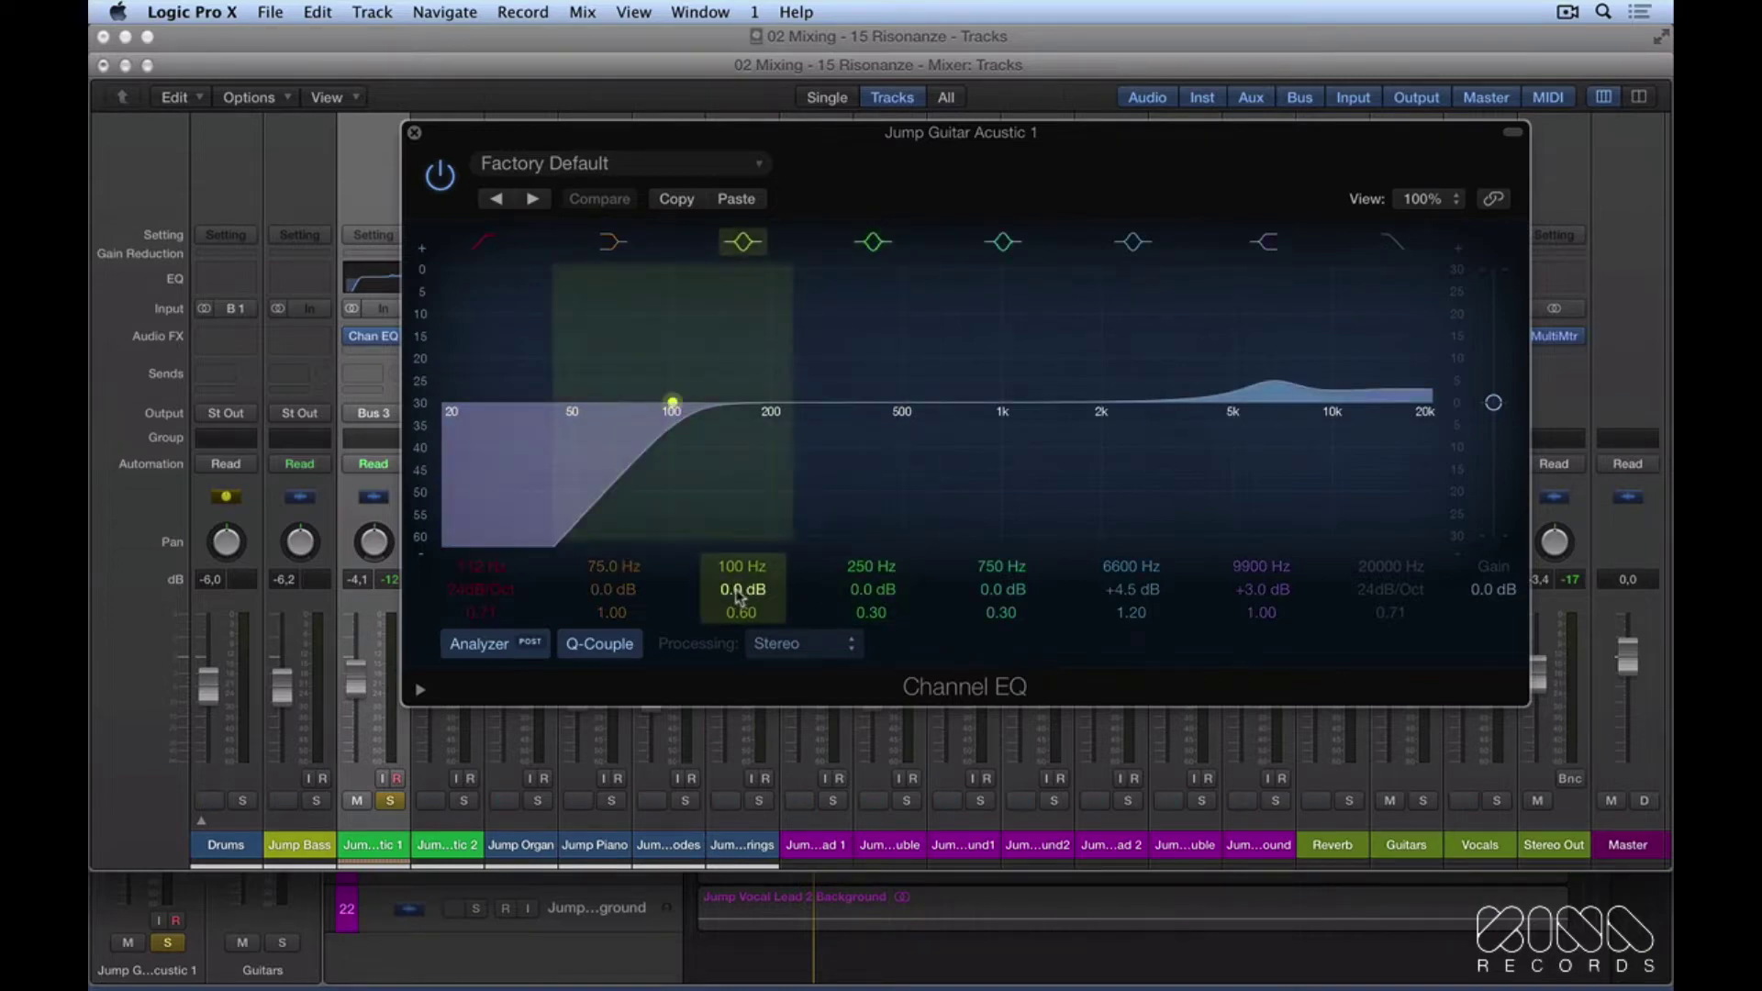
# Boost the Acustic 1 EQ's 100 Hz bell band by 15 dB with a Q of 5.60, and sweep it to 196 Hz during playback
pyautogui.moveTo(740, 597); pyautogui.dragTo(740, 547)
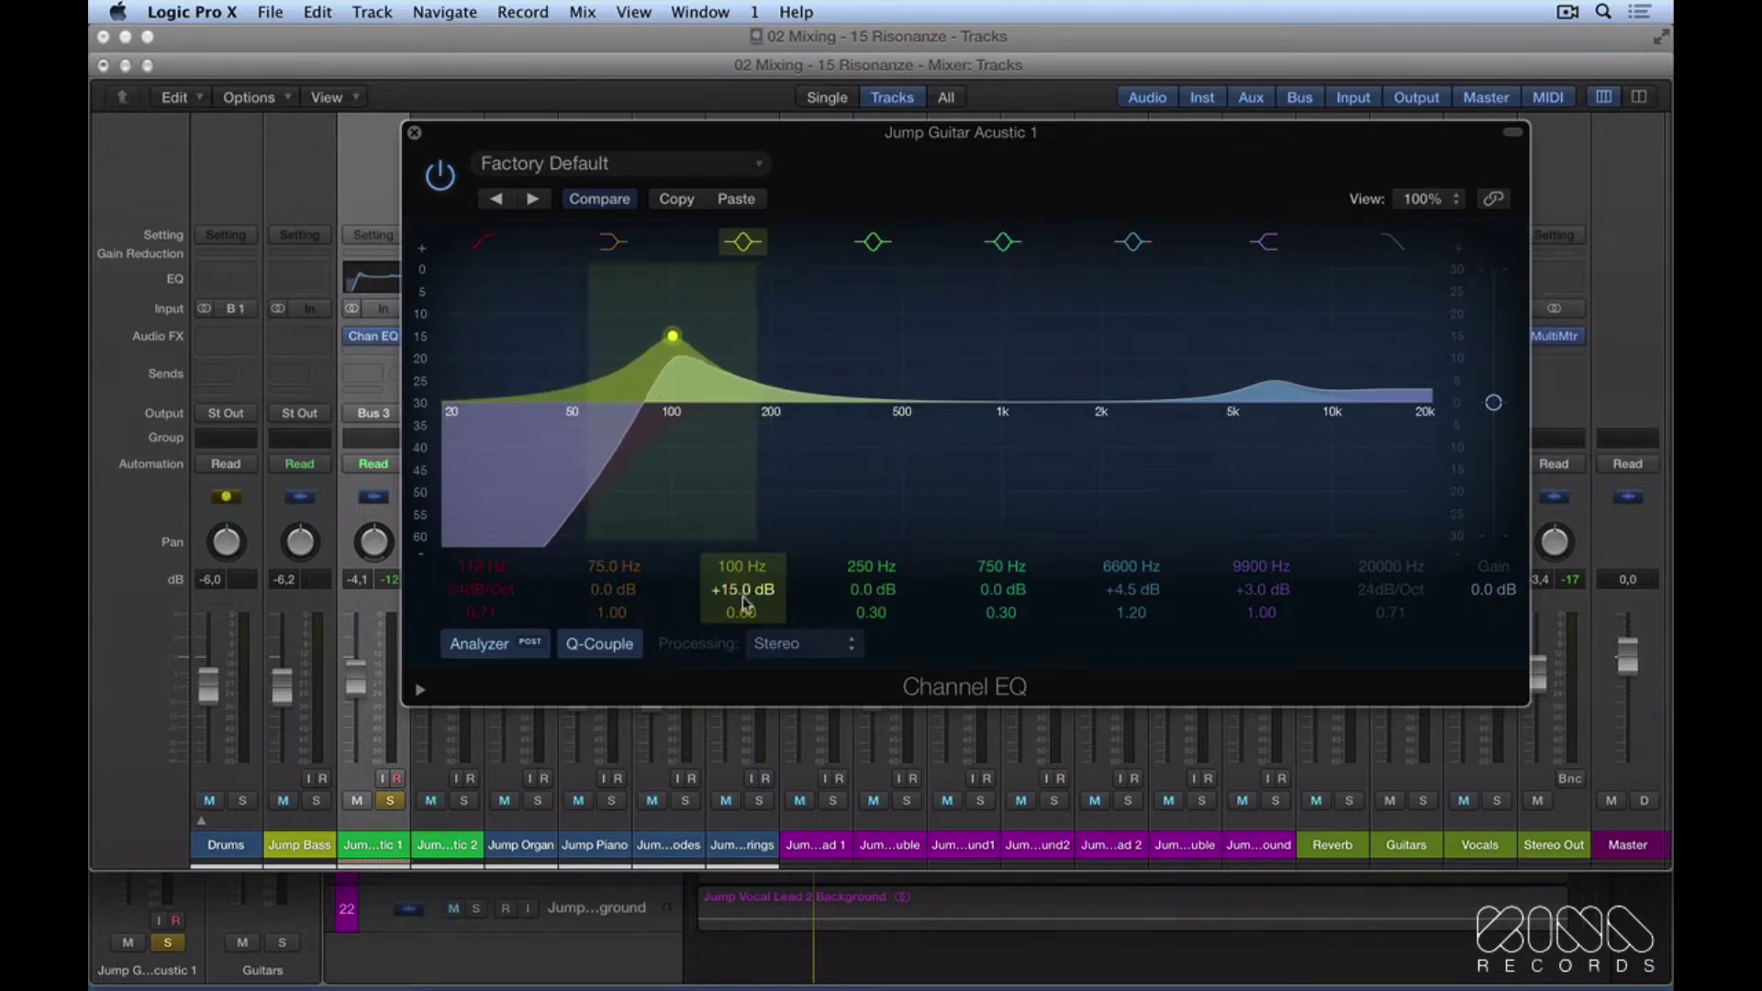
pyautogui.moveTo(746, 617)
pyautogui.mouseDown()
pyautogui.moveTo(729, 523)
pyautogui.moveTo(742, 578)
pyautogui.mouseUp()
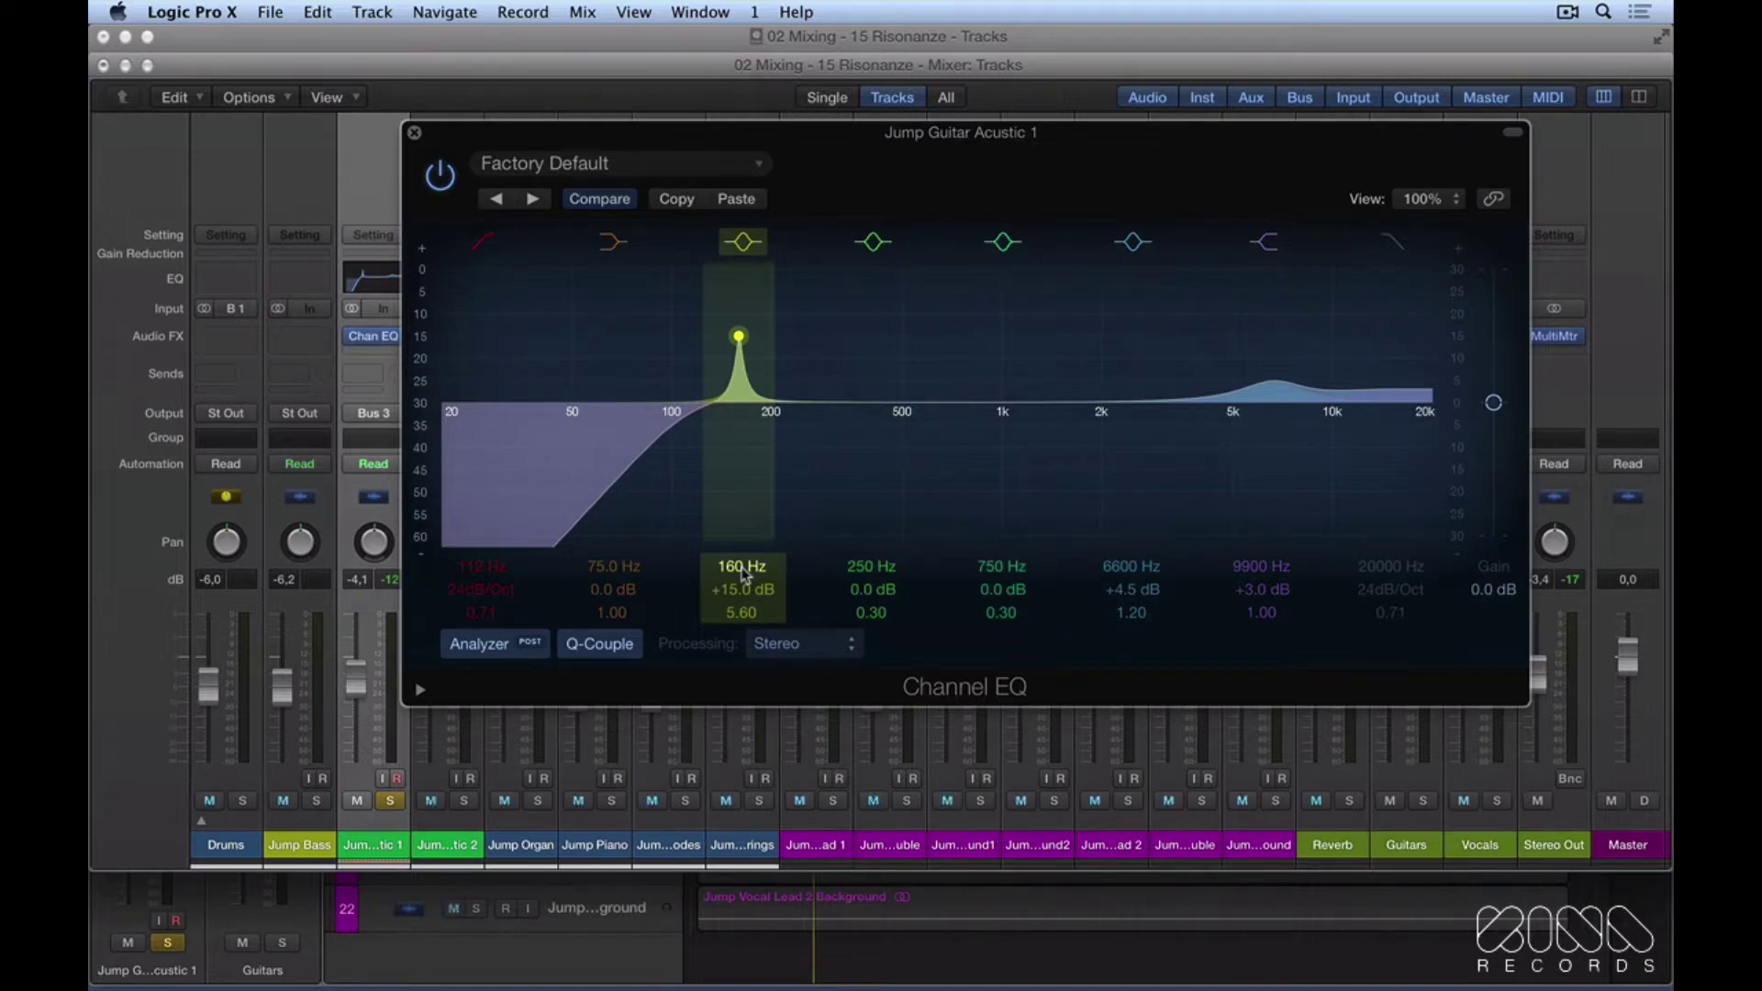
pyautogui.press('space')
pyautogui.moveTo(742, 569); pyautogui.dragTo(738, 564)
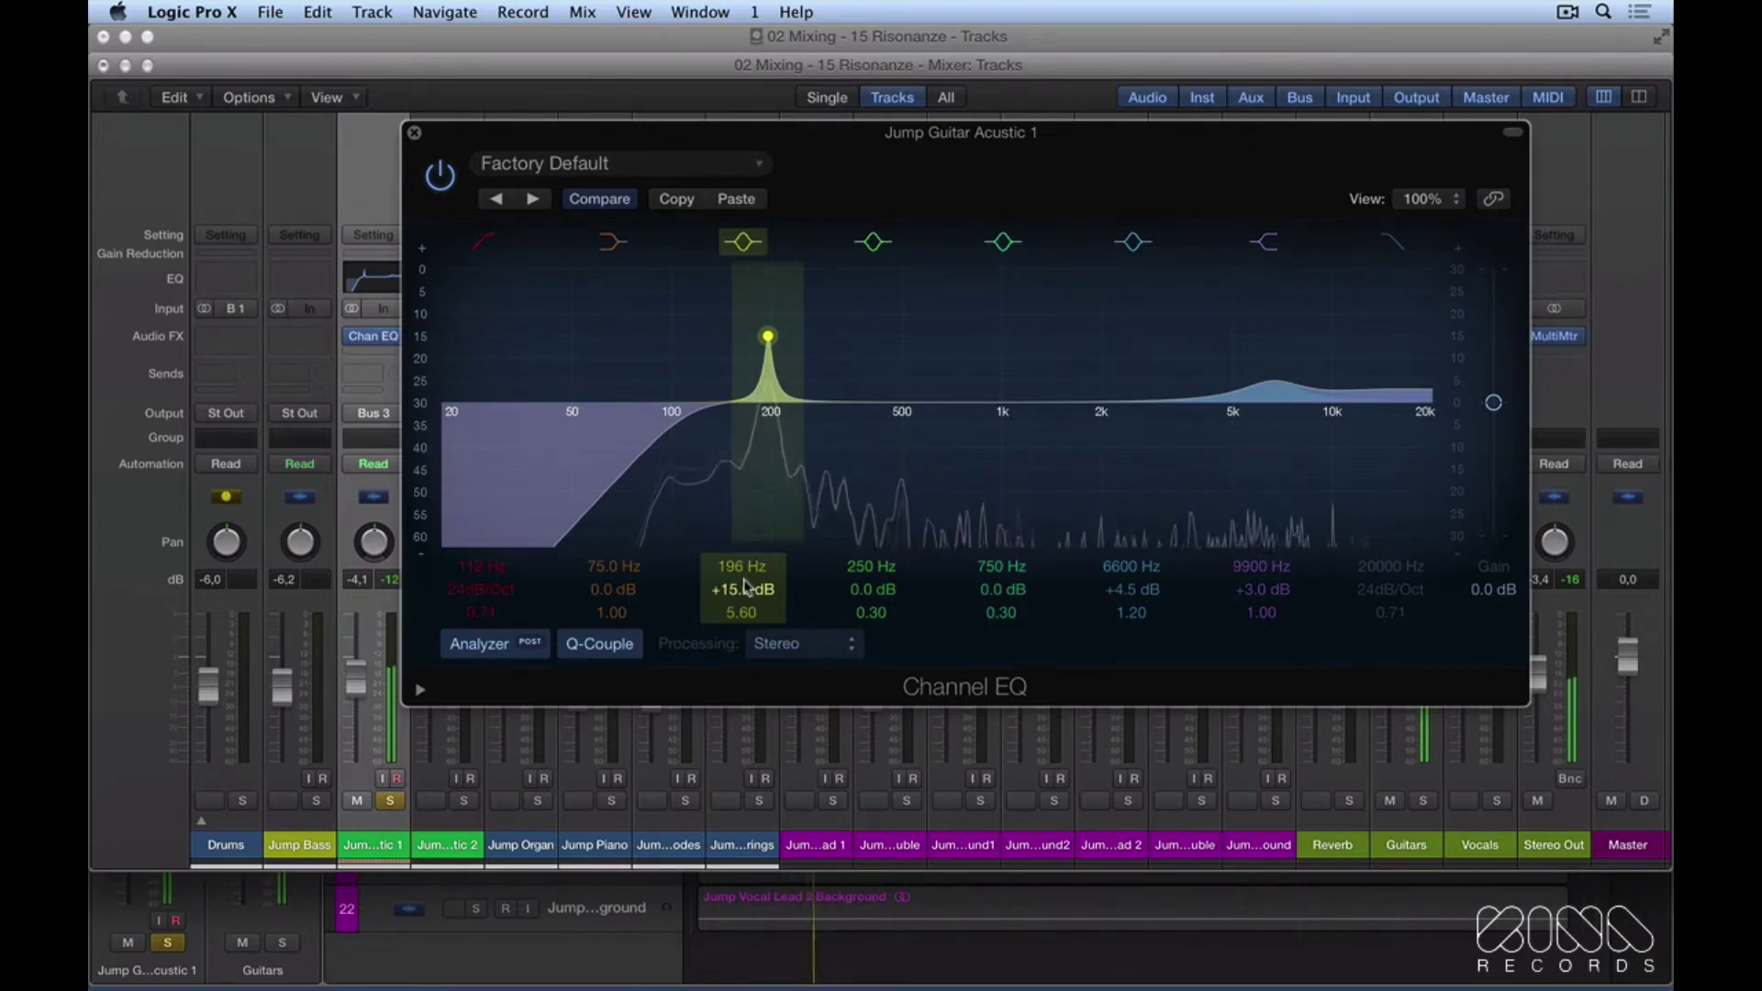
# Stop playback and turn the 196 Hz band into a 5 dB cut with a Q of 3.10
pyautogui.press('space')
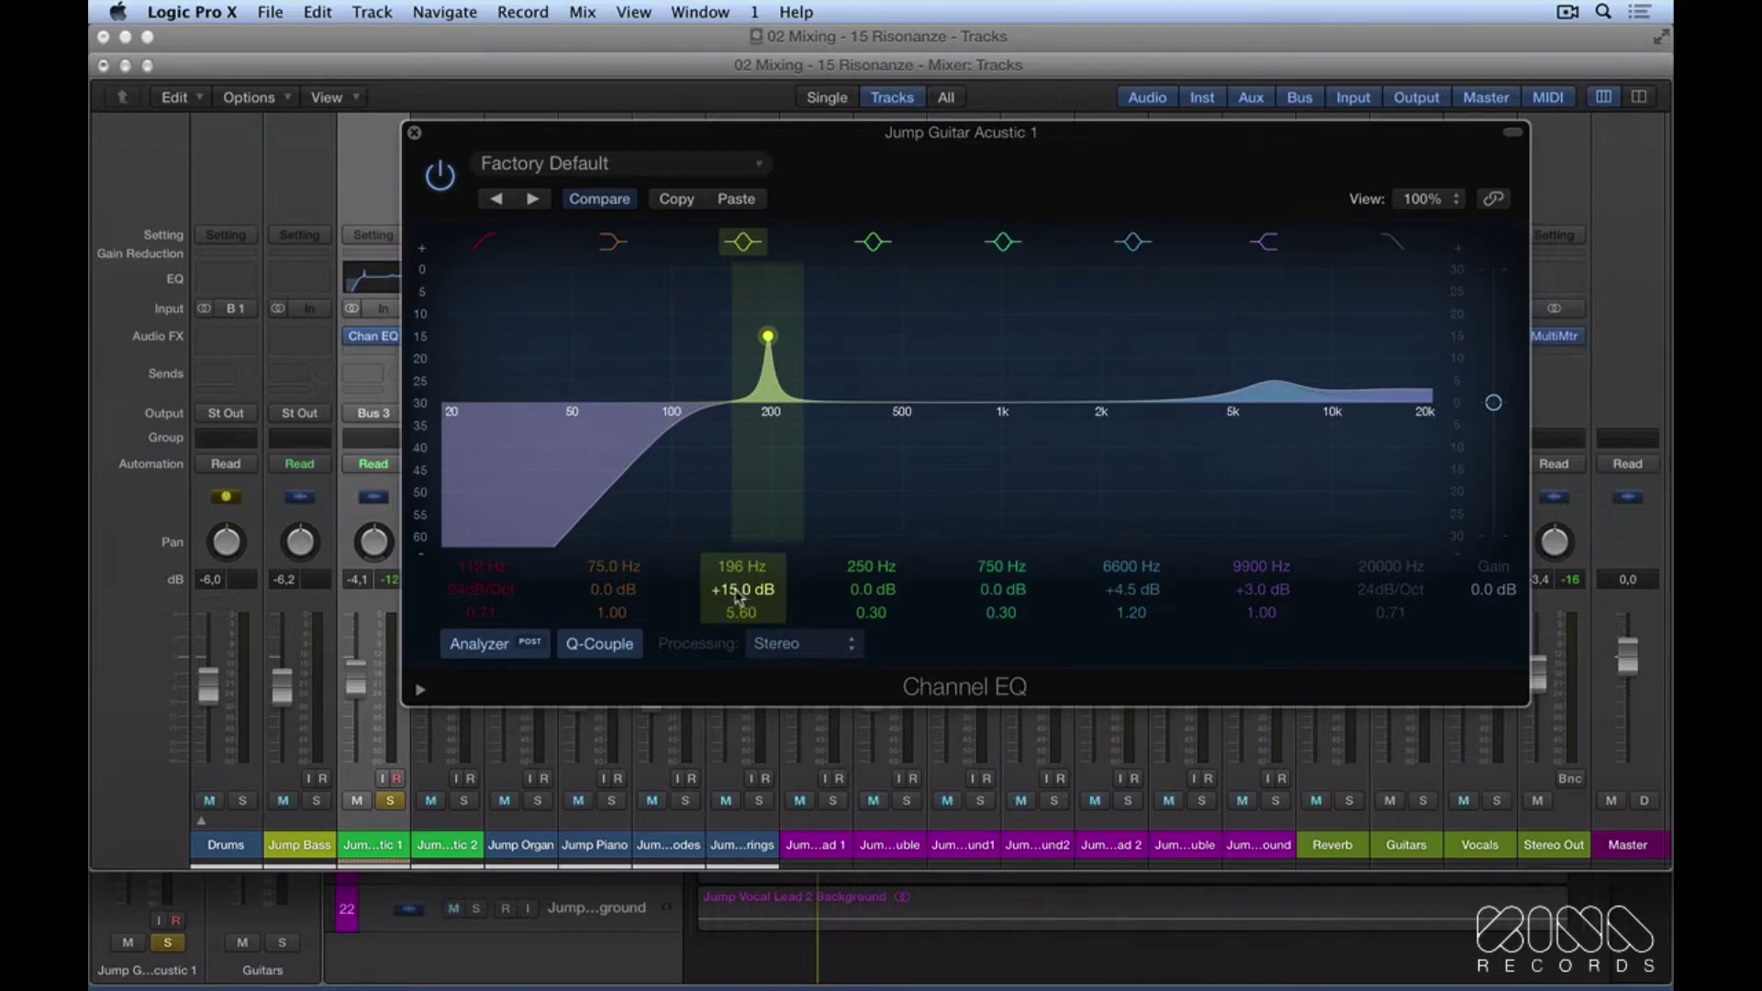
pyautogui.moveTo(737, 596); pyautogui.dragTo(737, 702)
pyautogui.moveTo(734, 589); pyautogui.dragTo(739, 596)
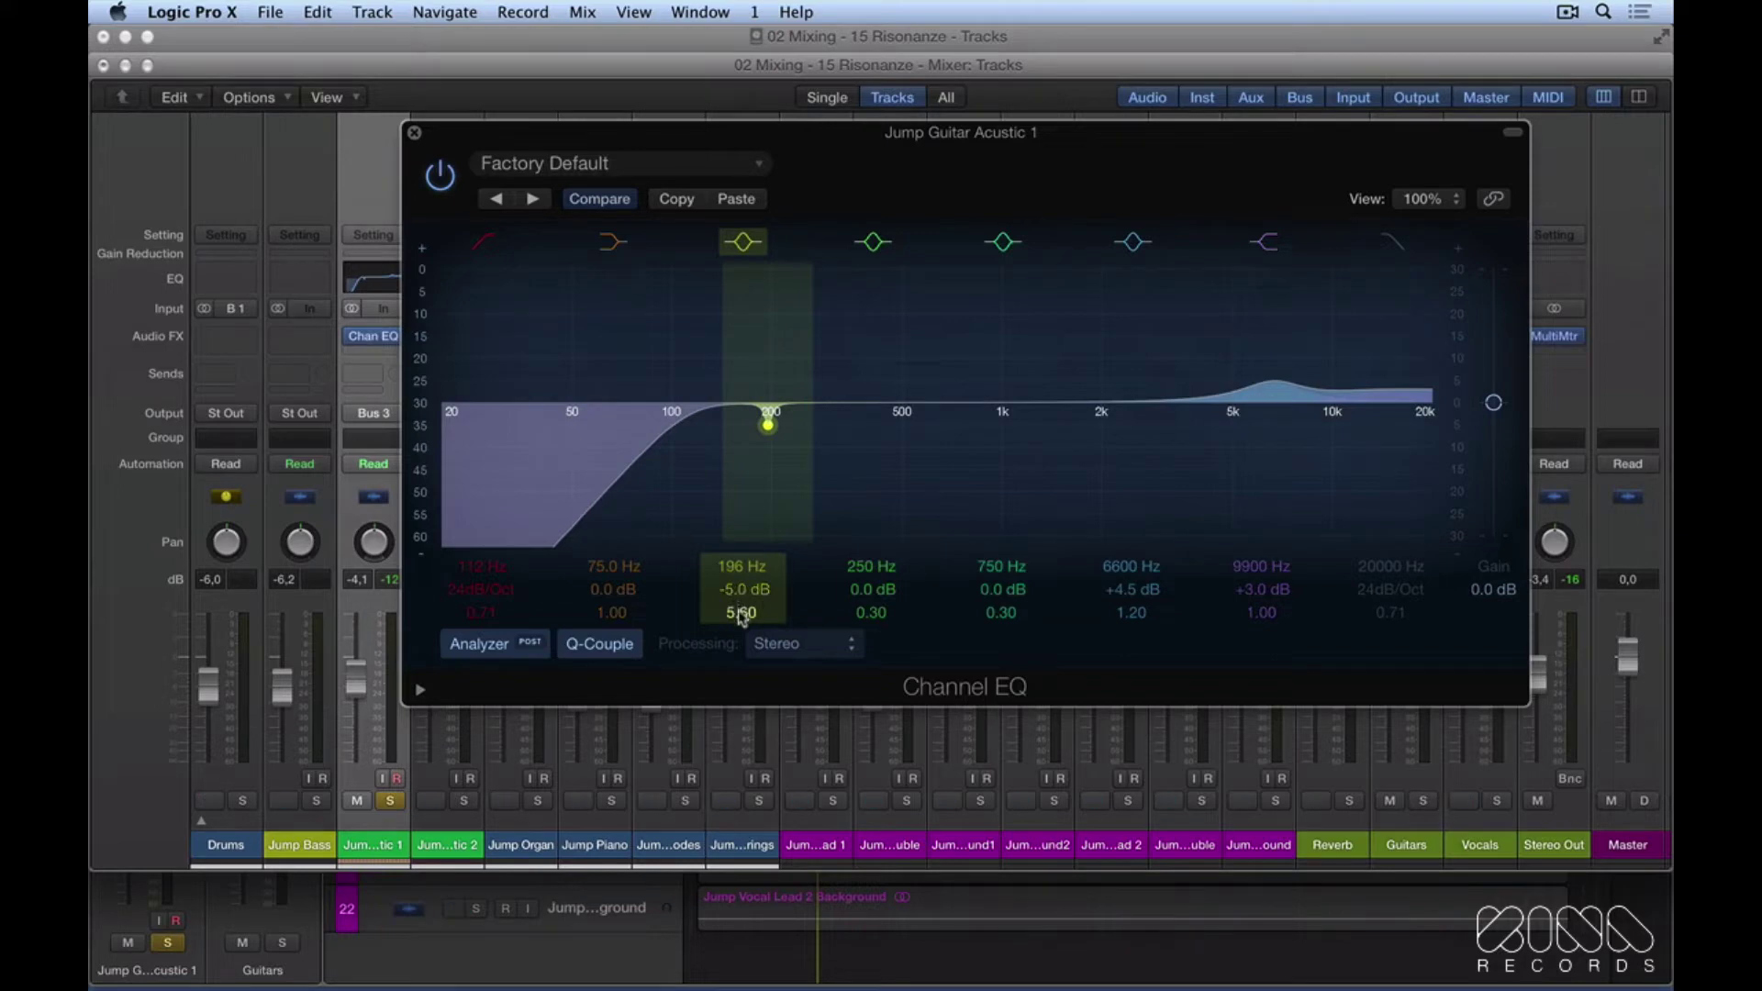
pyautogui.moveTo(741, 615); pyautogui.dragTo(740, 623)
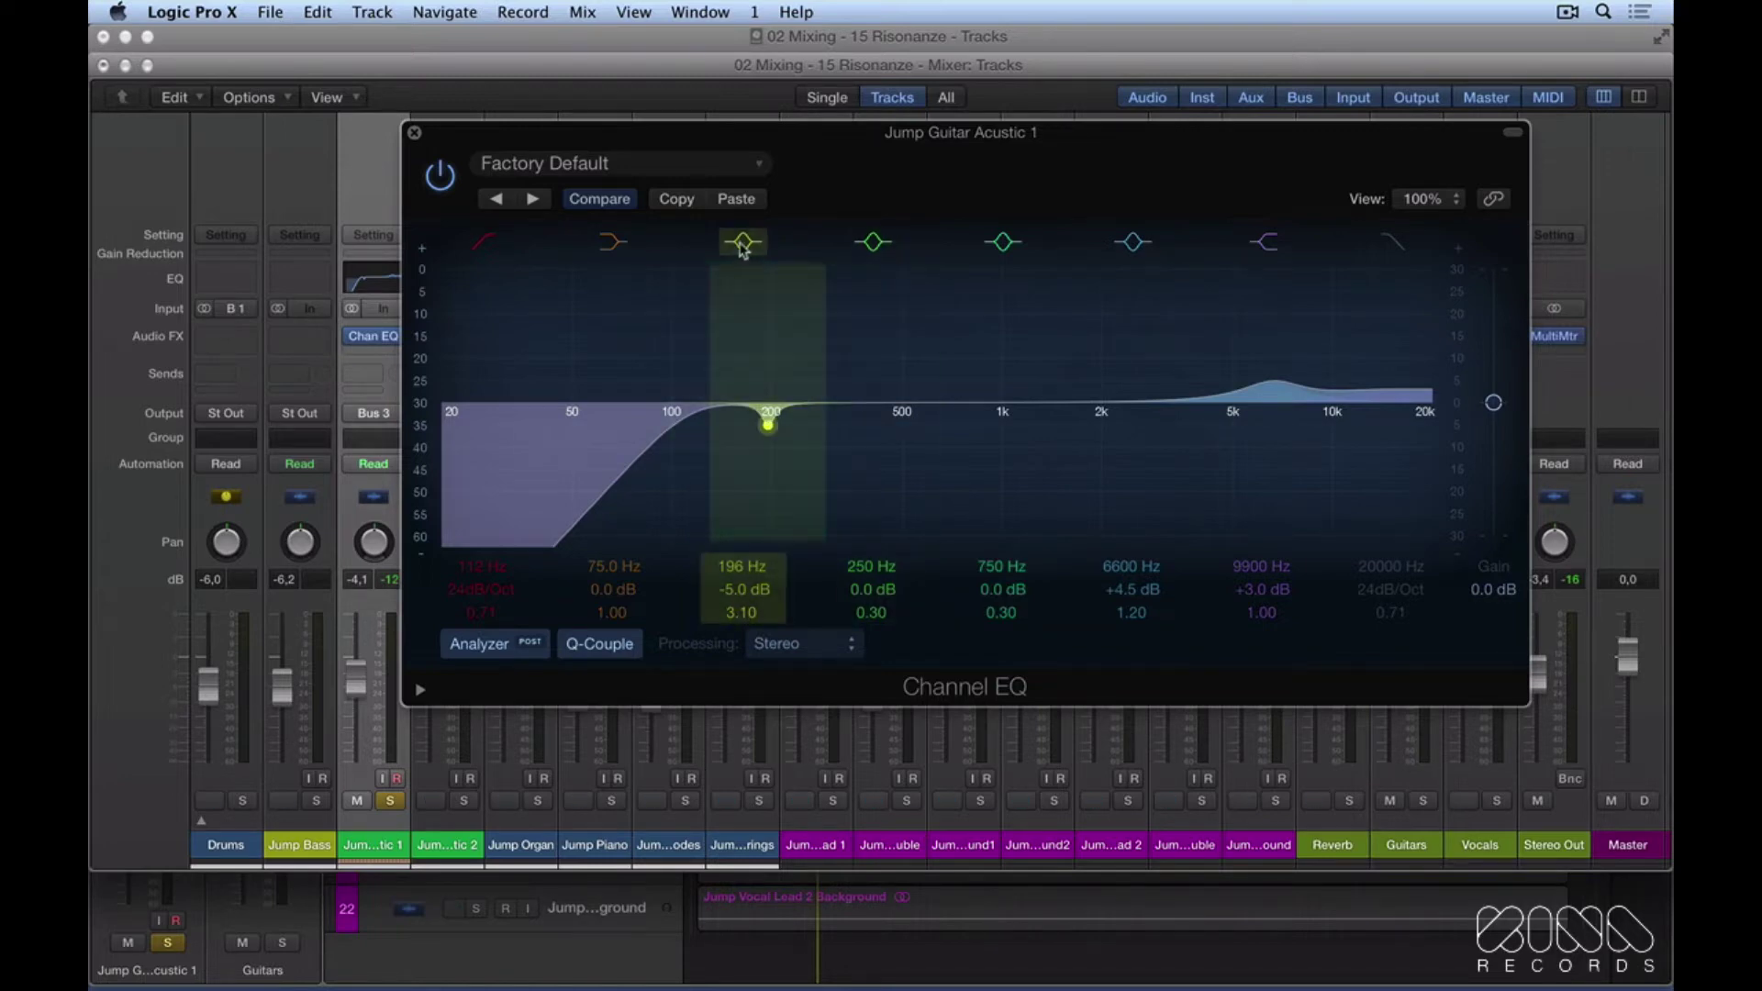
# Play the guitar and compare its sound with the 196 Hz cut bypassed and enabled
pyautogui.press('space')
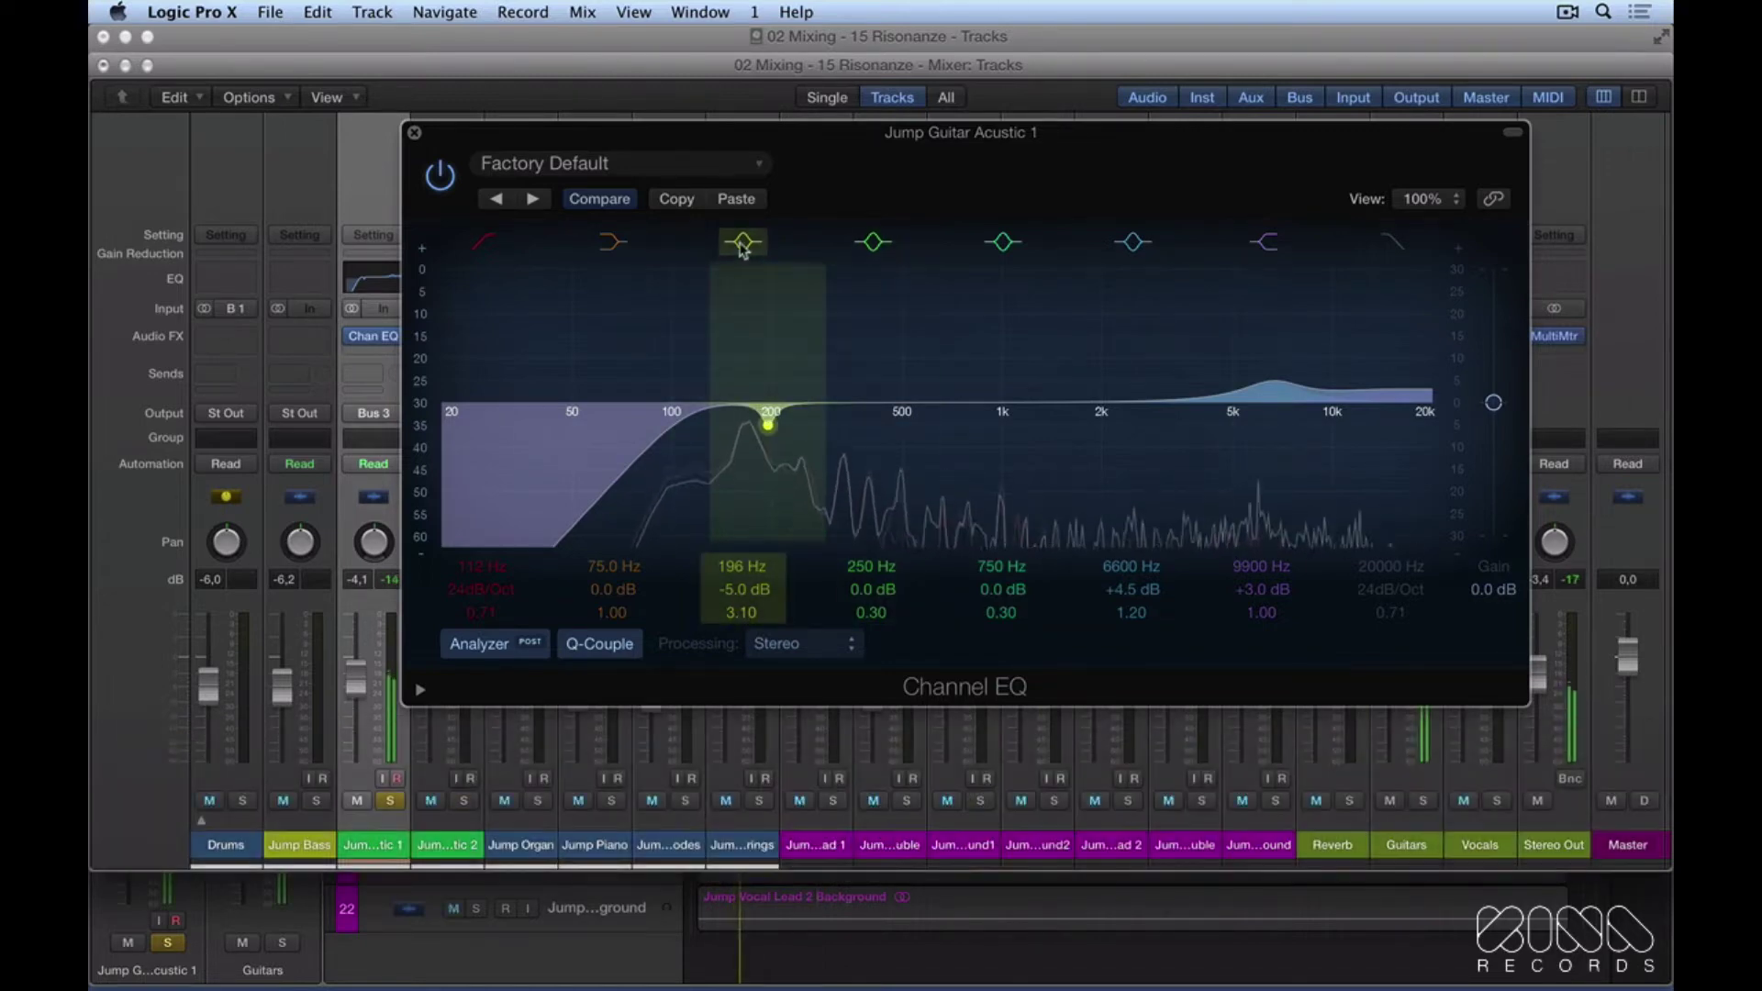
pyautogui.click(743, 242)
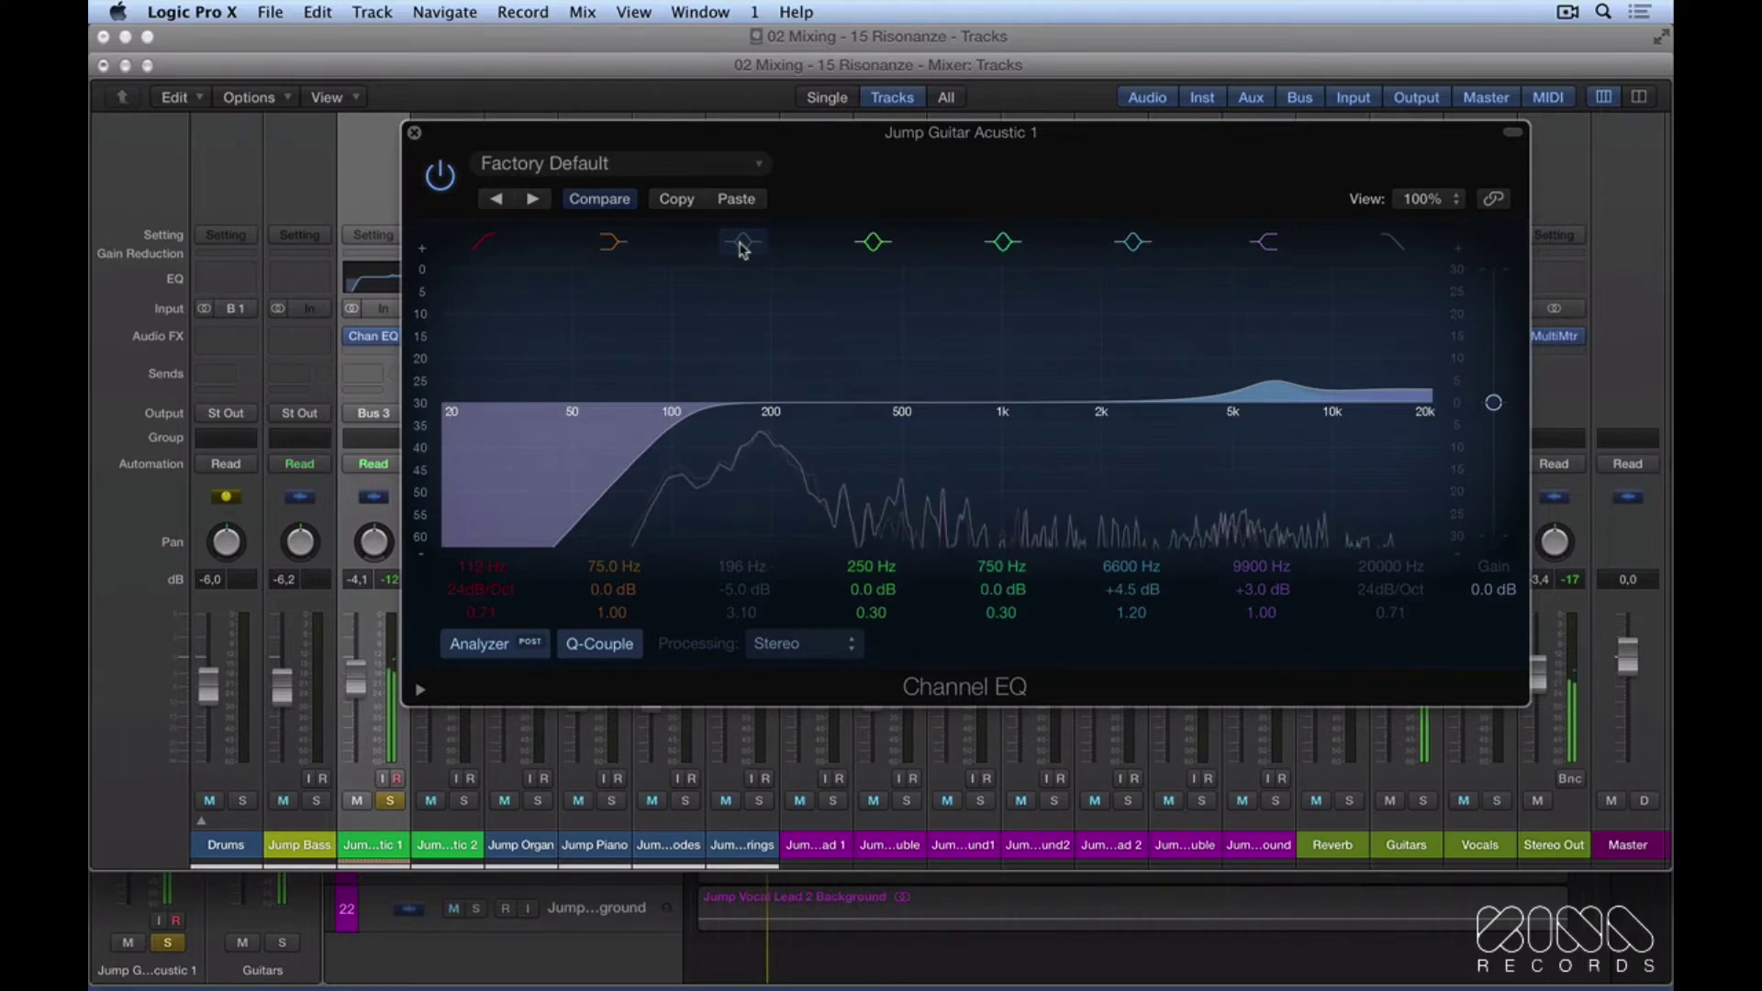
pyautogui.click(743, 242)
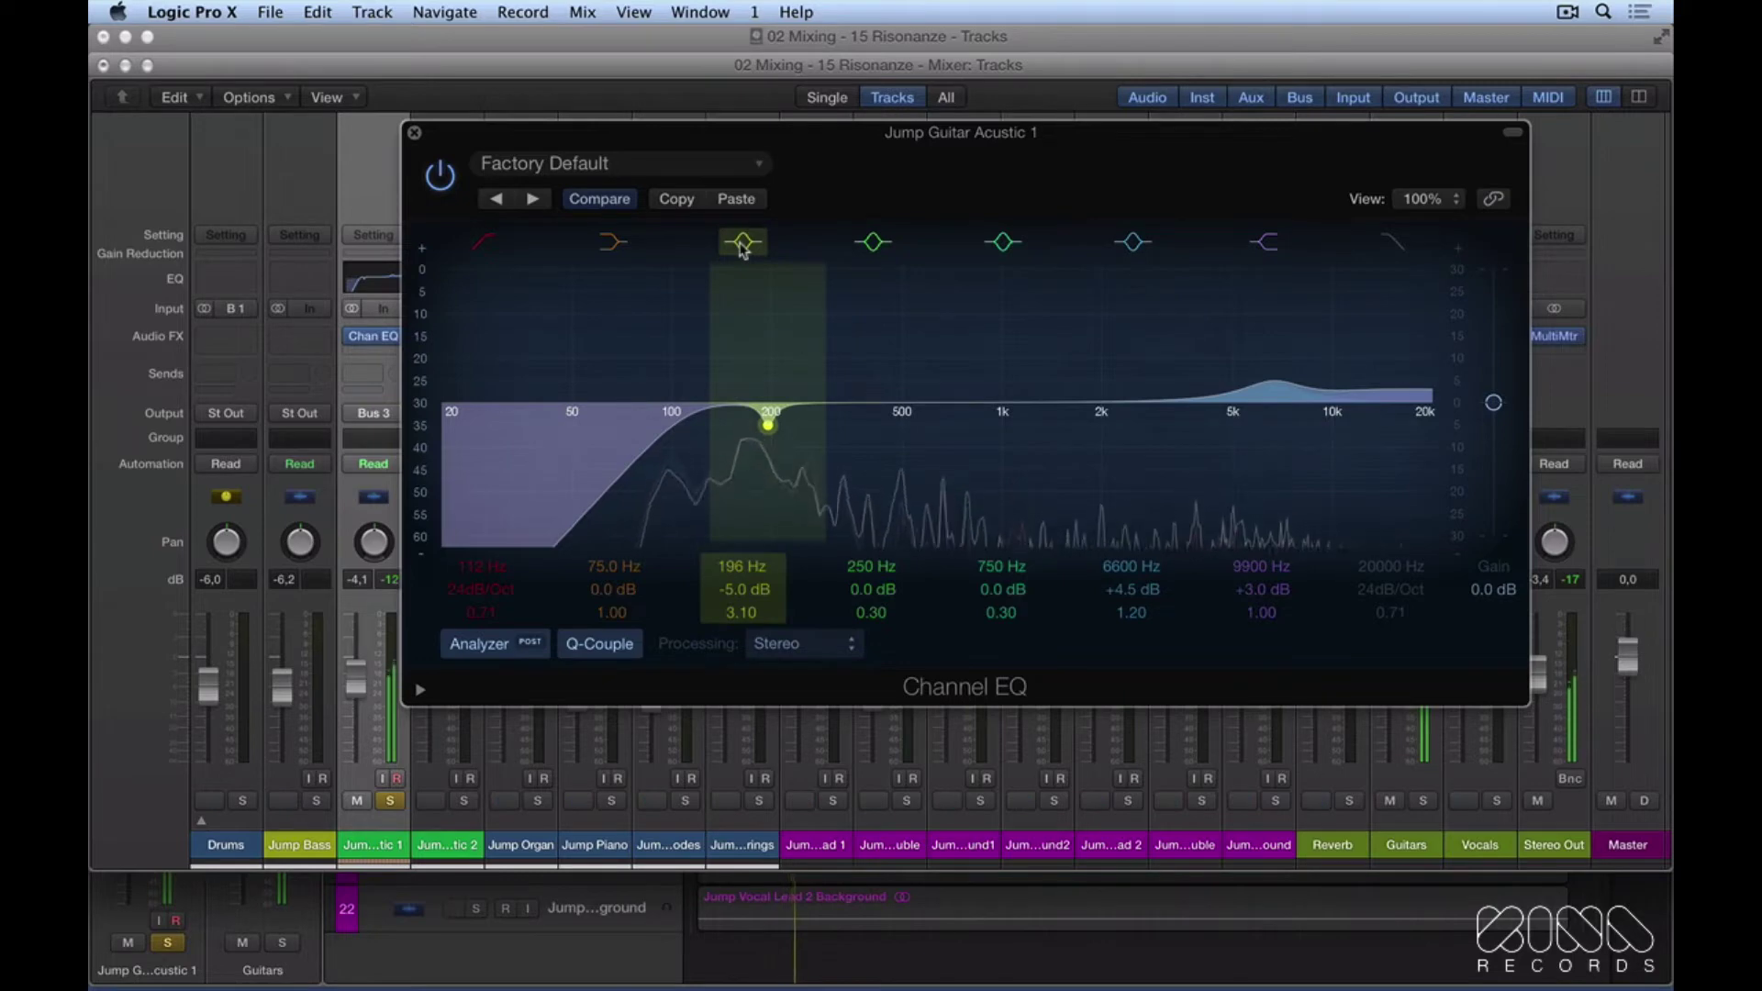
pyautogui.press('space')
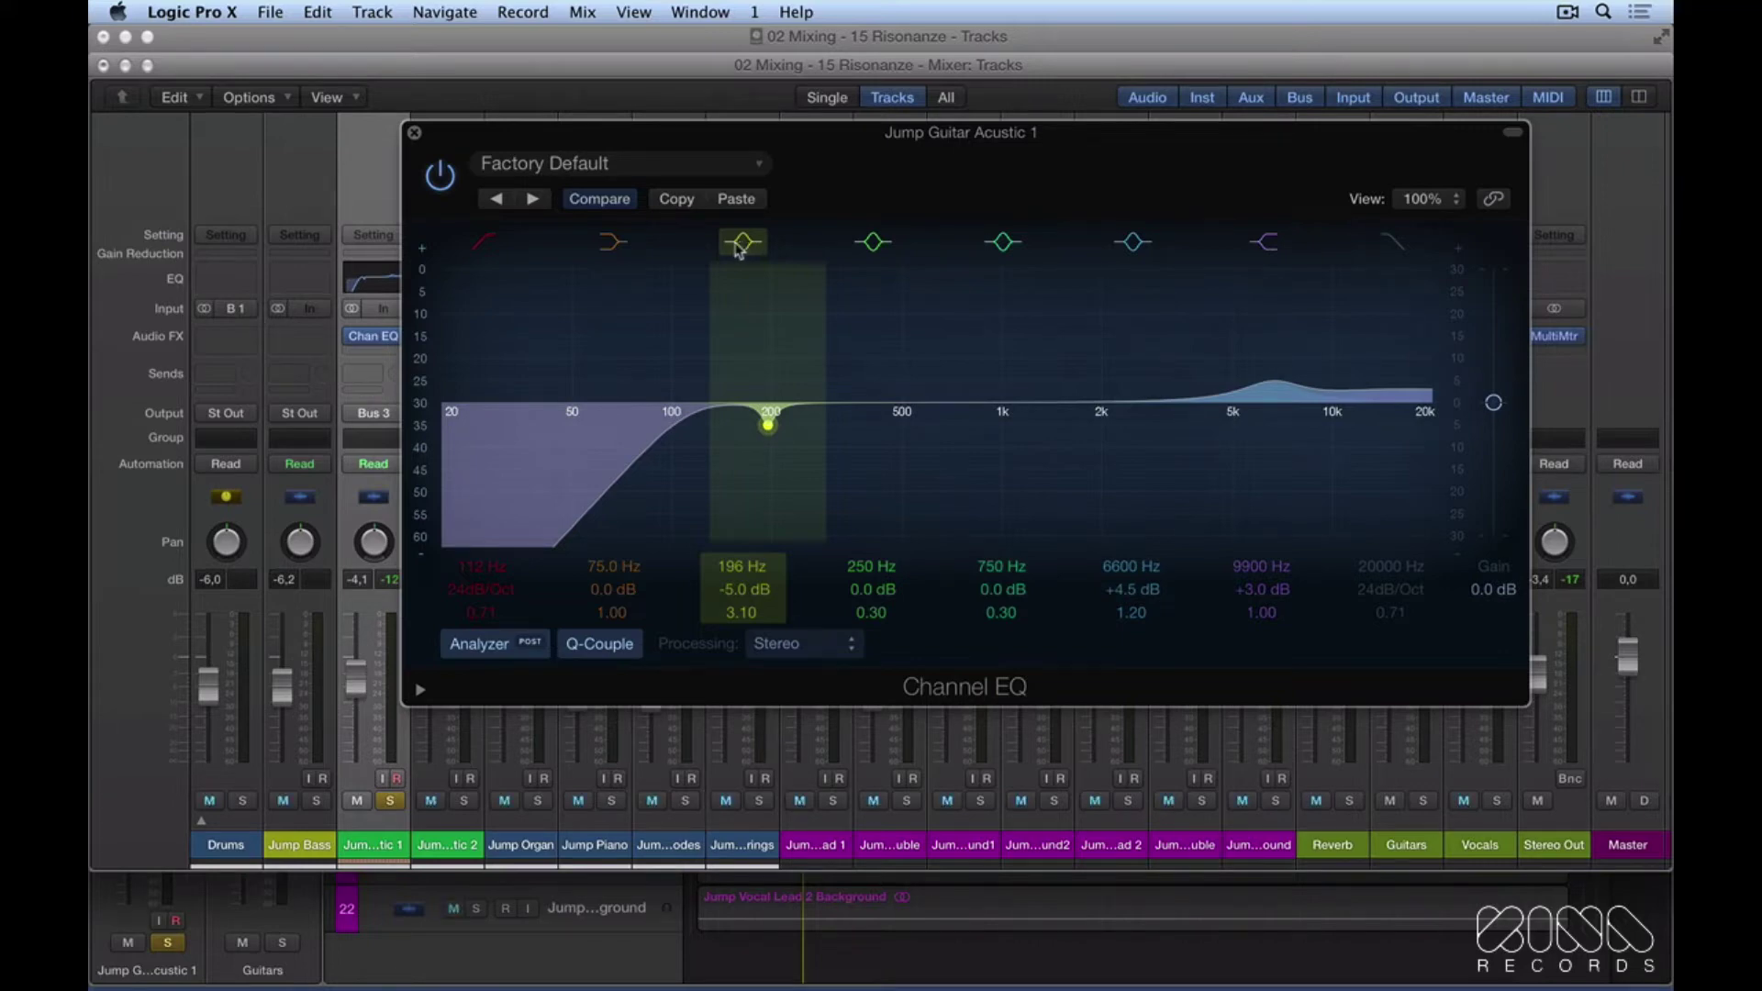
# Close the EQ, solo Jump Guitar Acustic 2 instead of Acustic 1, and reset its pan to centre
pyautogui.click(416, 138)
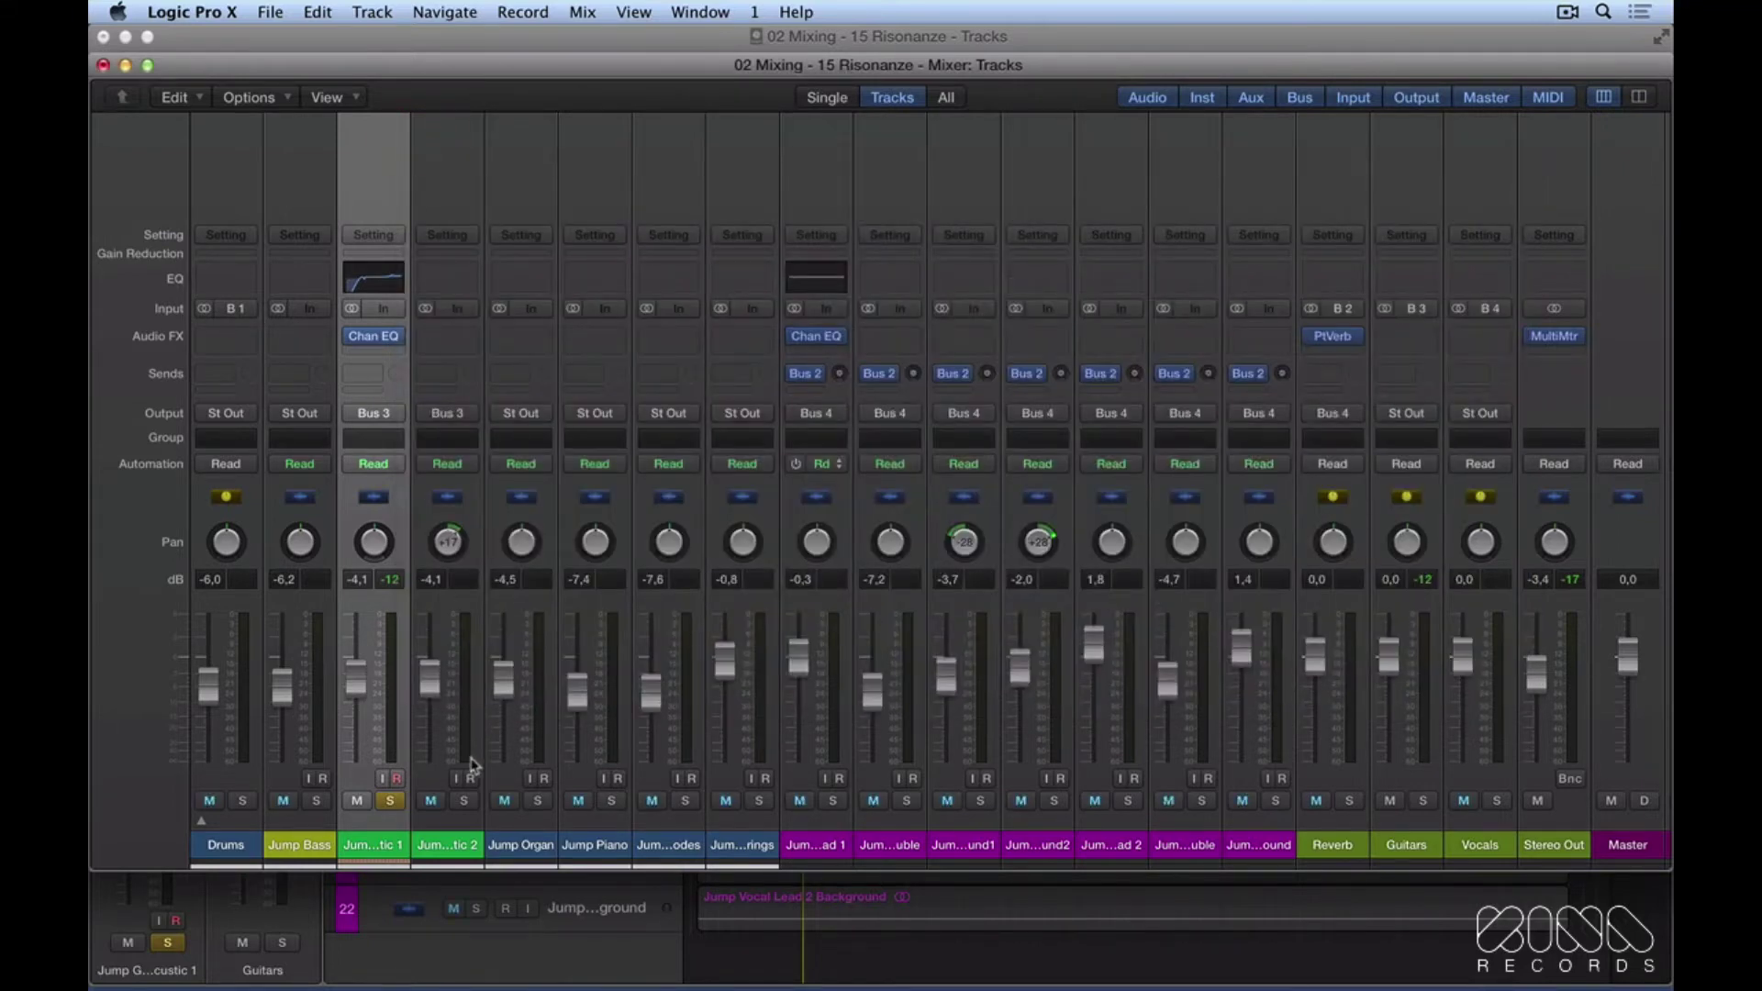
pyautogui.click(449, 817)
pyautogui.click(393, 803)
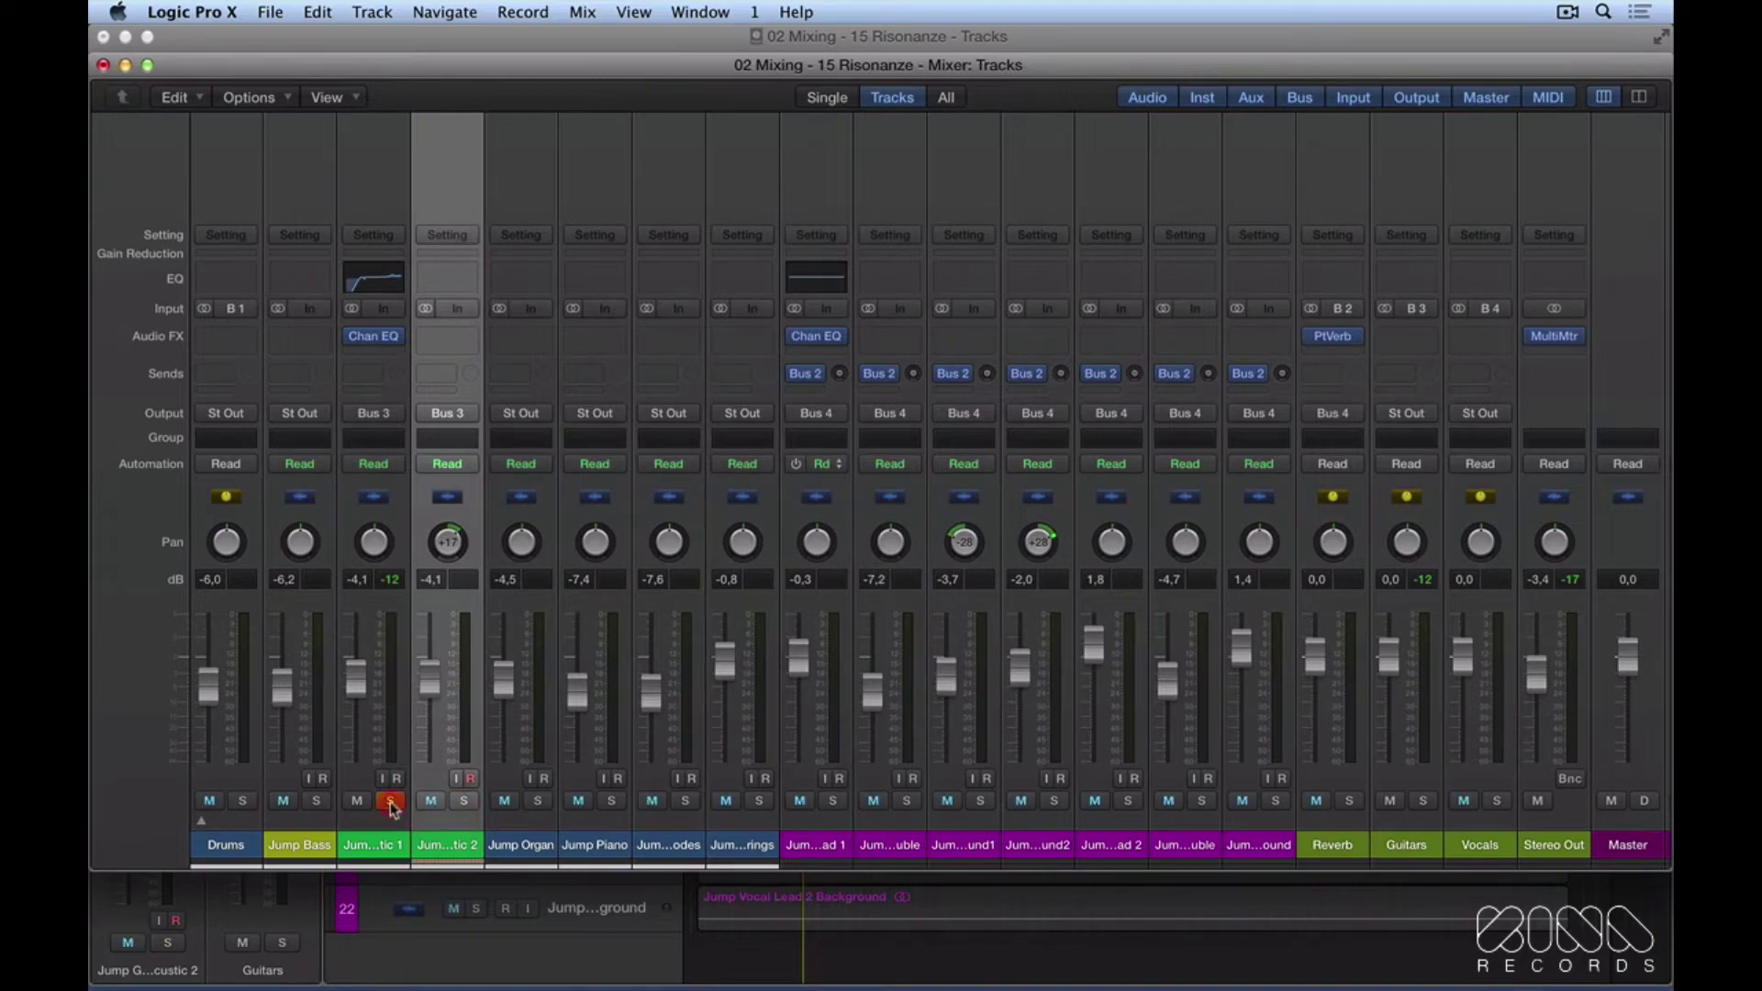
pyautogui.click(464, 801)
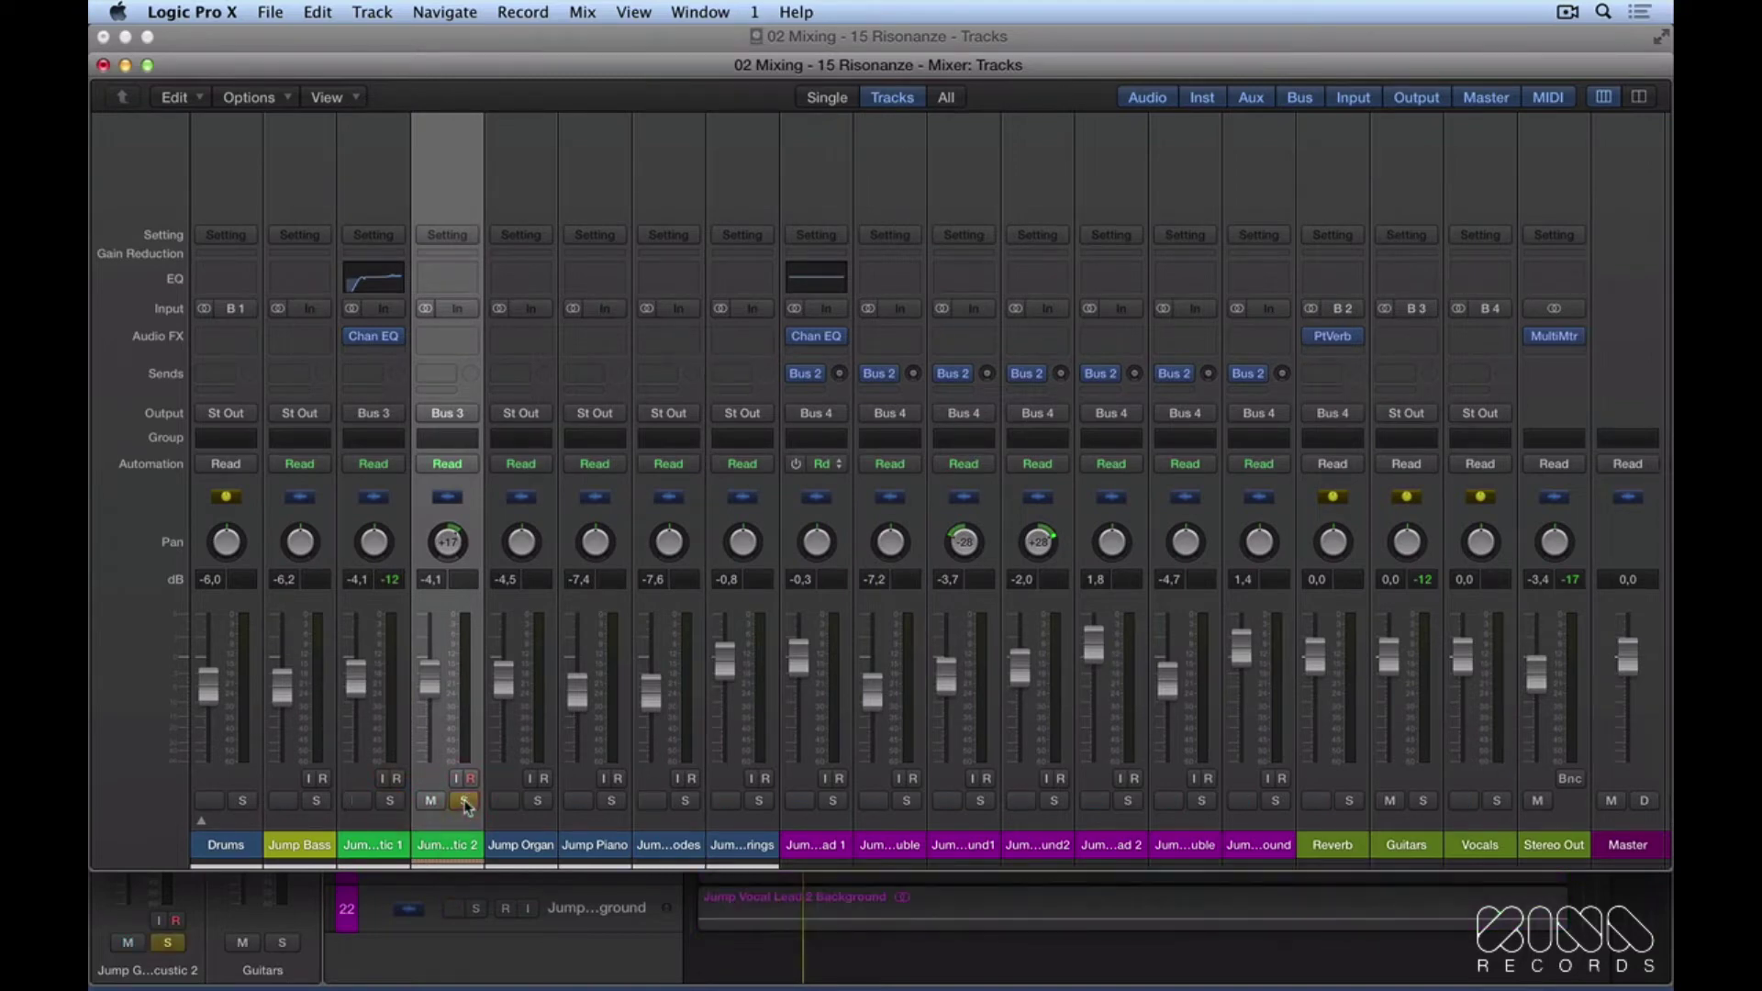
pyautogui.keyDown('alt'); pyautogui.click(448, 543); pyautogui.keyUp('alt')
# Add a Channel EQ to Jump Guitar Acustic 2 and enable its low-cut filter at 90 Hz
pyautogui.click(454, 281)
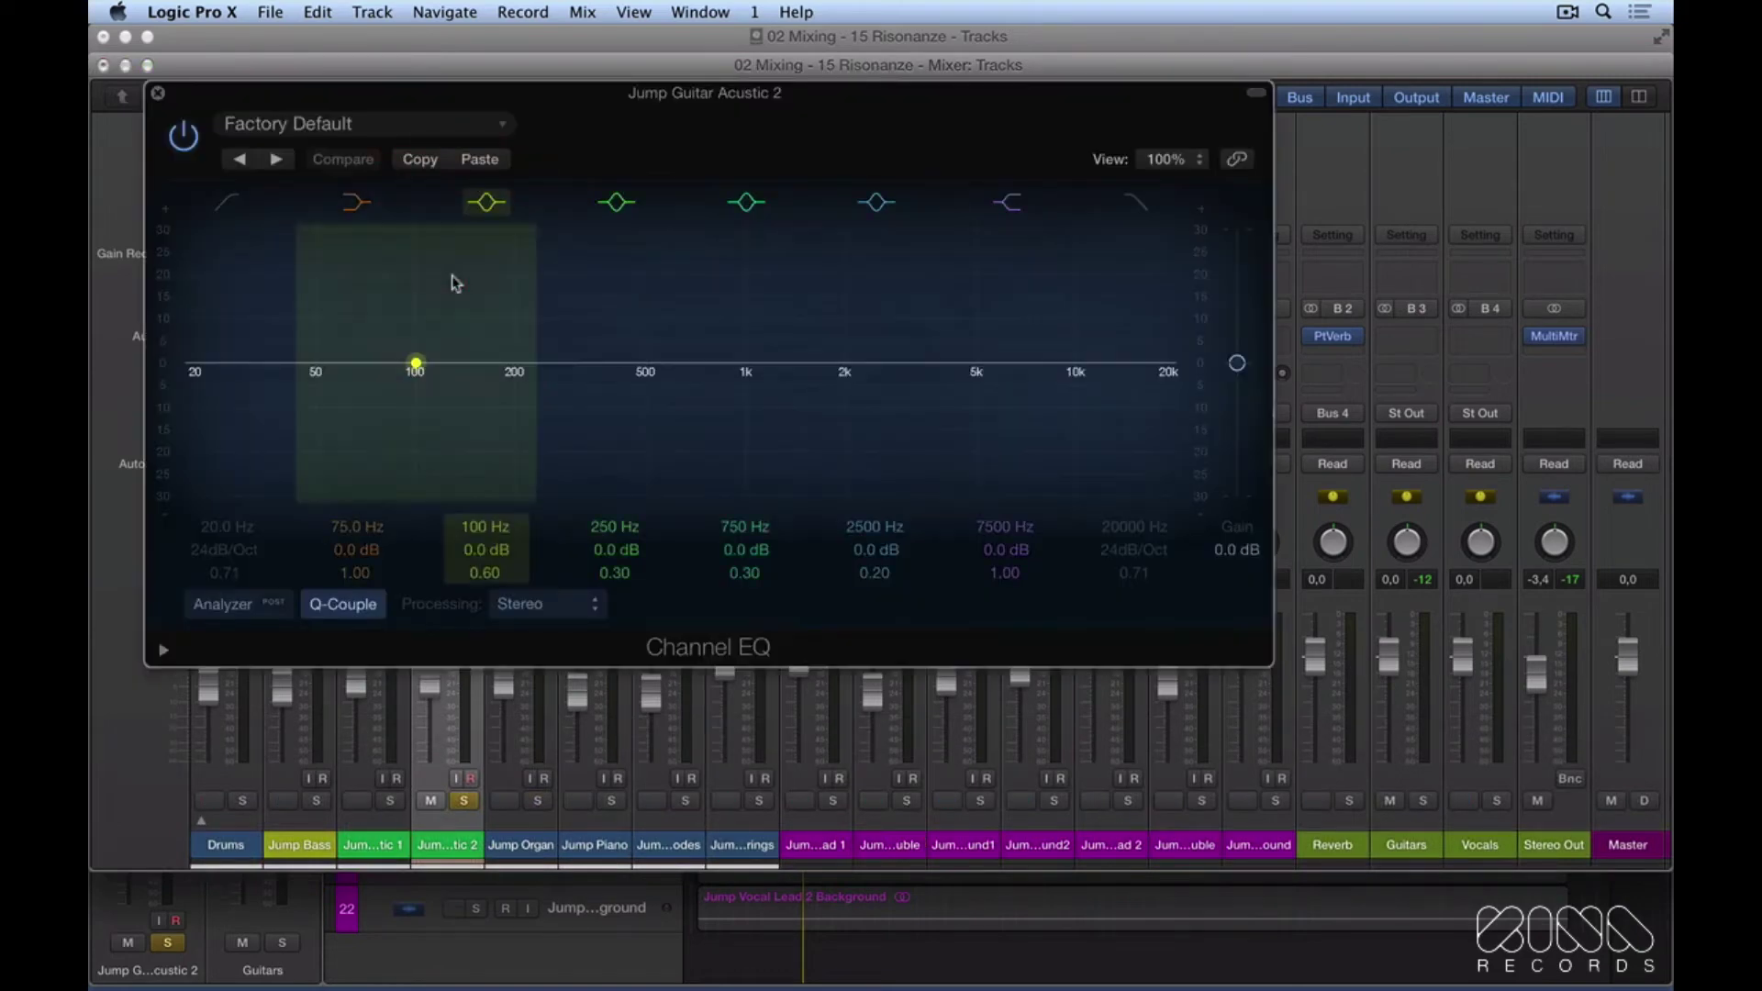
pyautogui.click(225, 202)
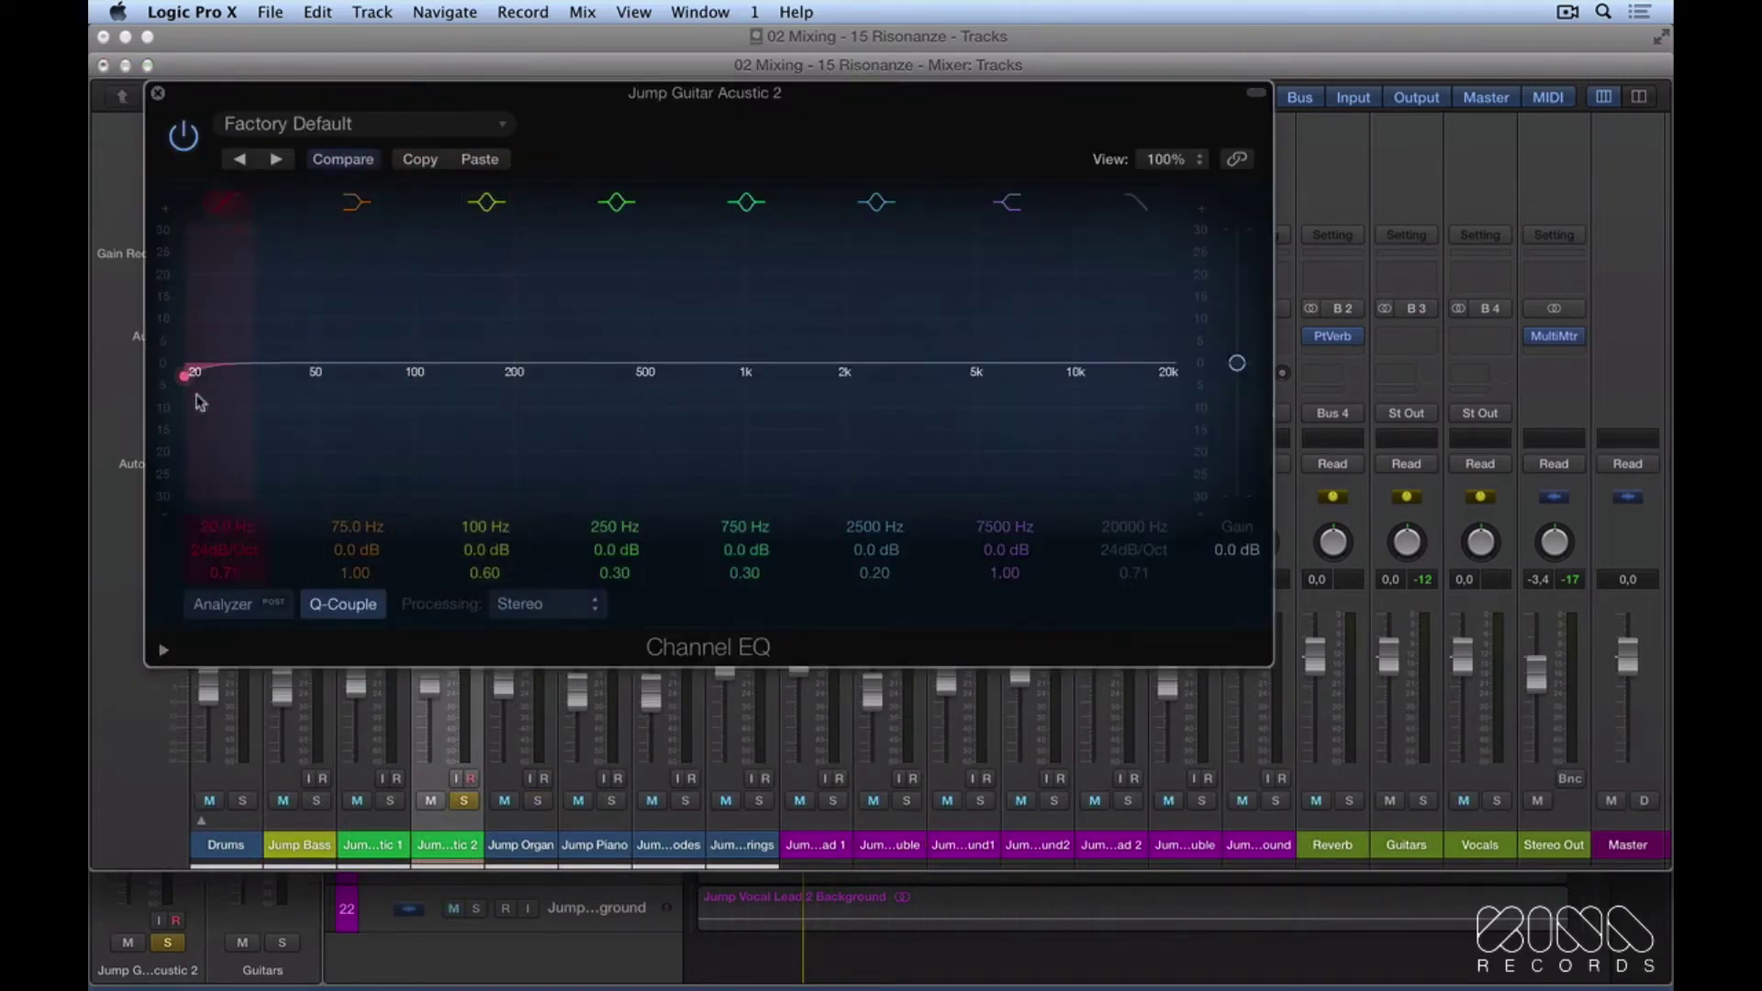
pyautogui.moveTo(211, 537); pyautogui.dragTo(214, 535)
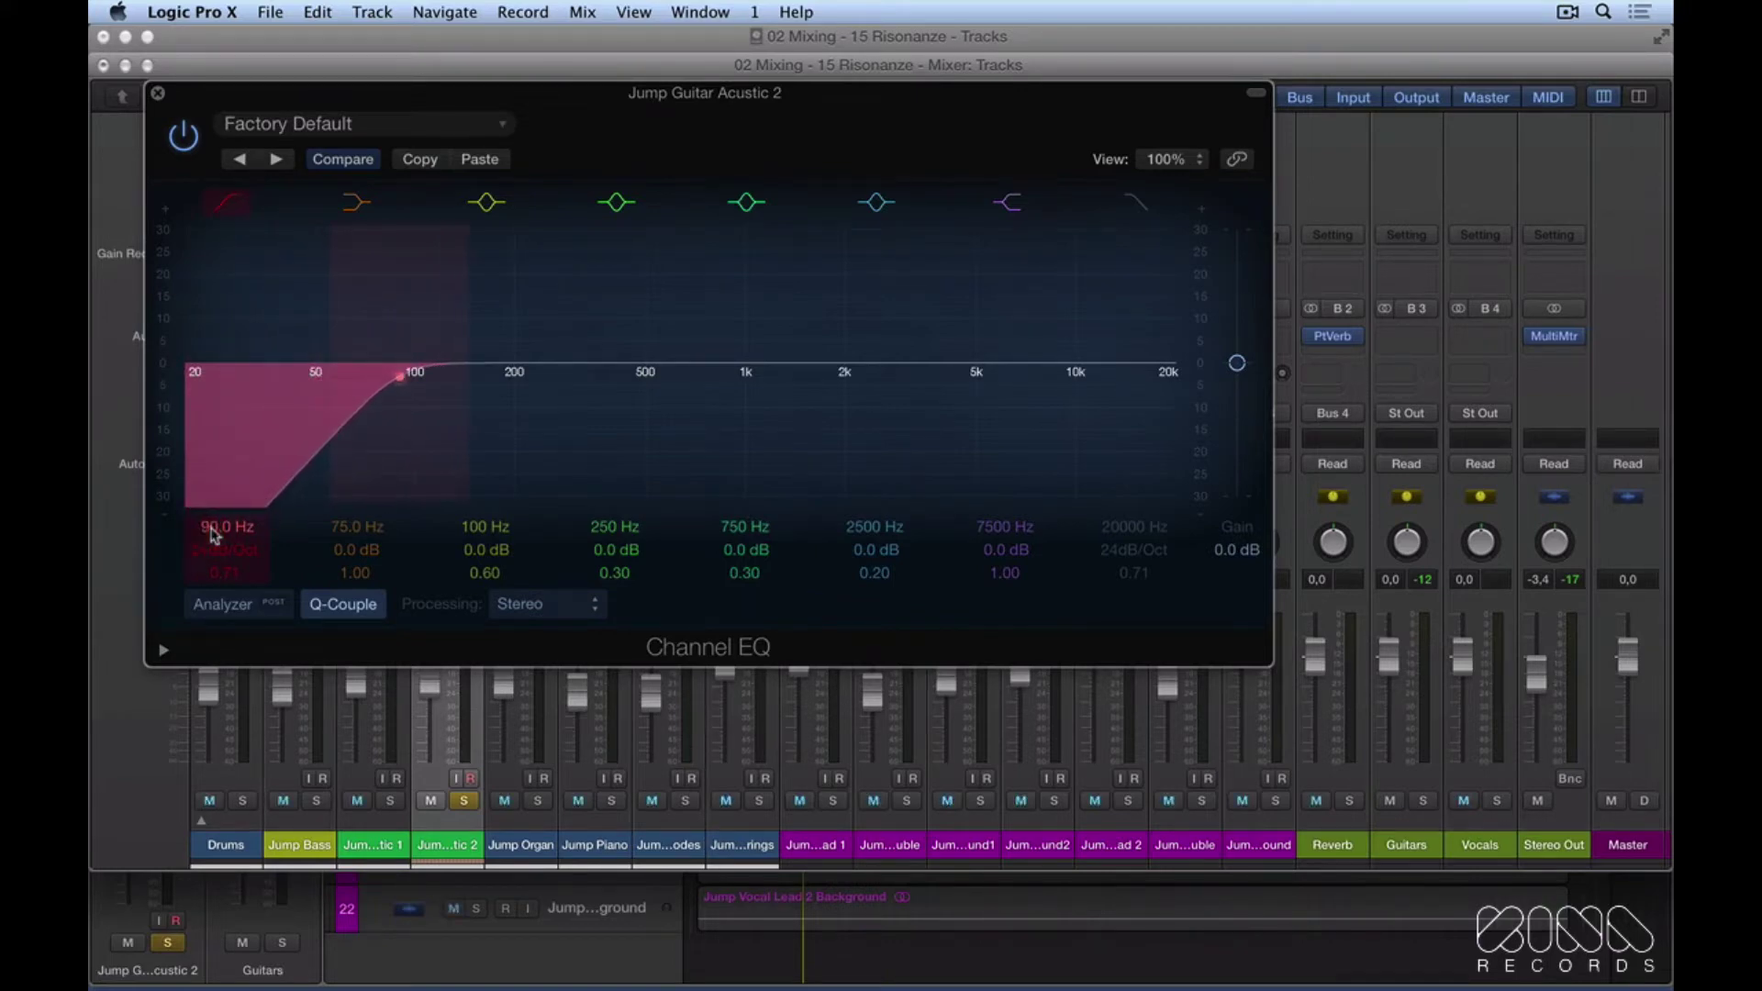
# Boost the 100 Hz bell band by 16.5 dB with a Q of 4.50, sweep it to 196 Hz during playback, and enable the Analyzer
pyautogui.moveTo(481, 556); pyautogui.dragTo(485, 557)
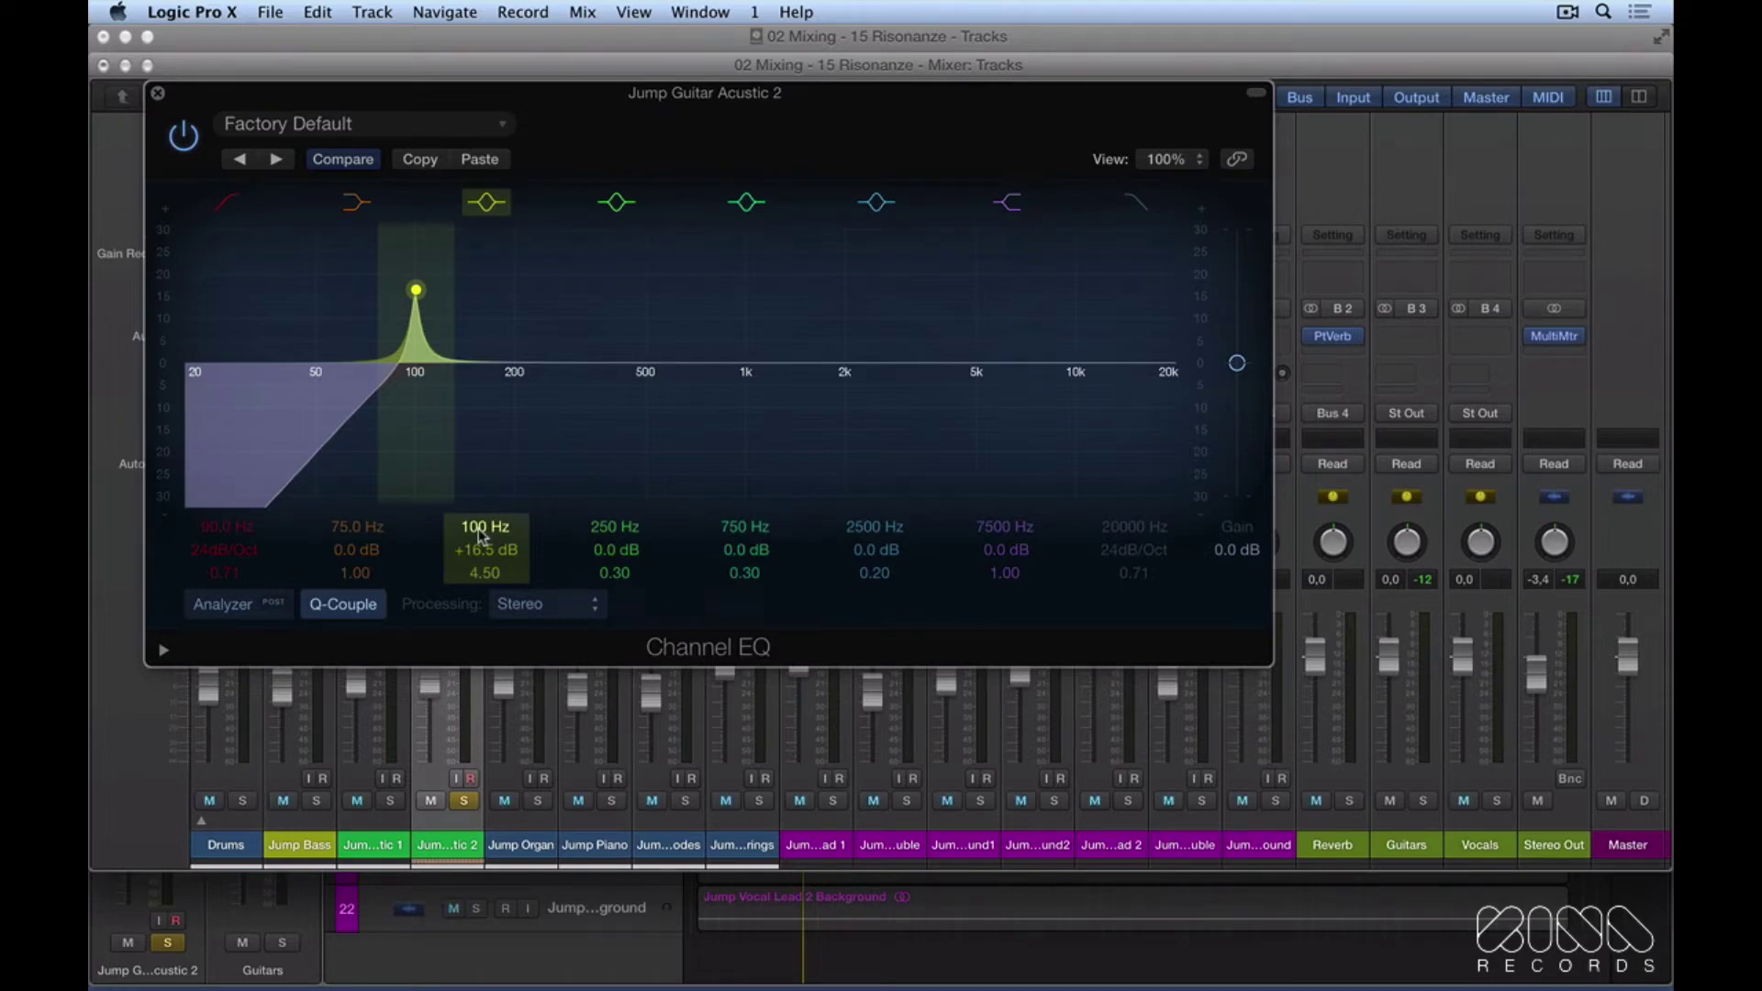
pyautogui.press('space')
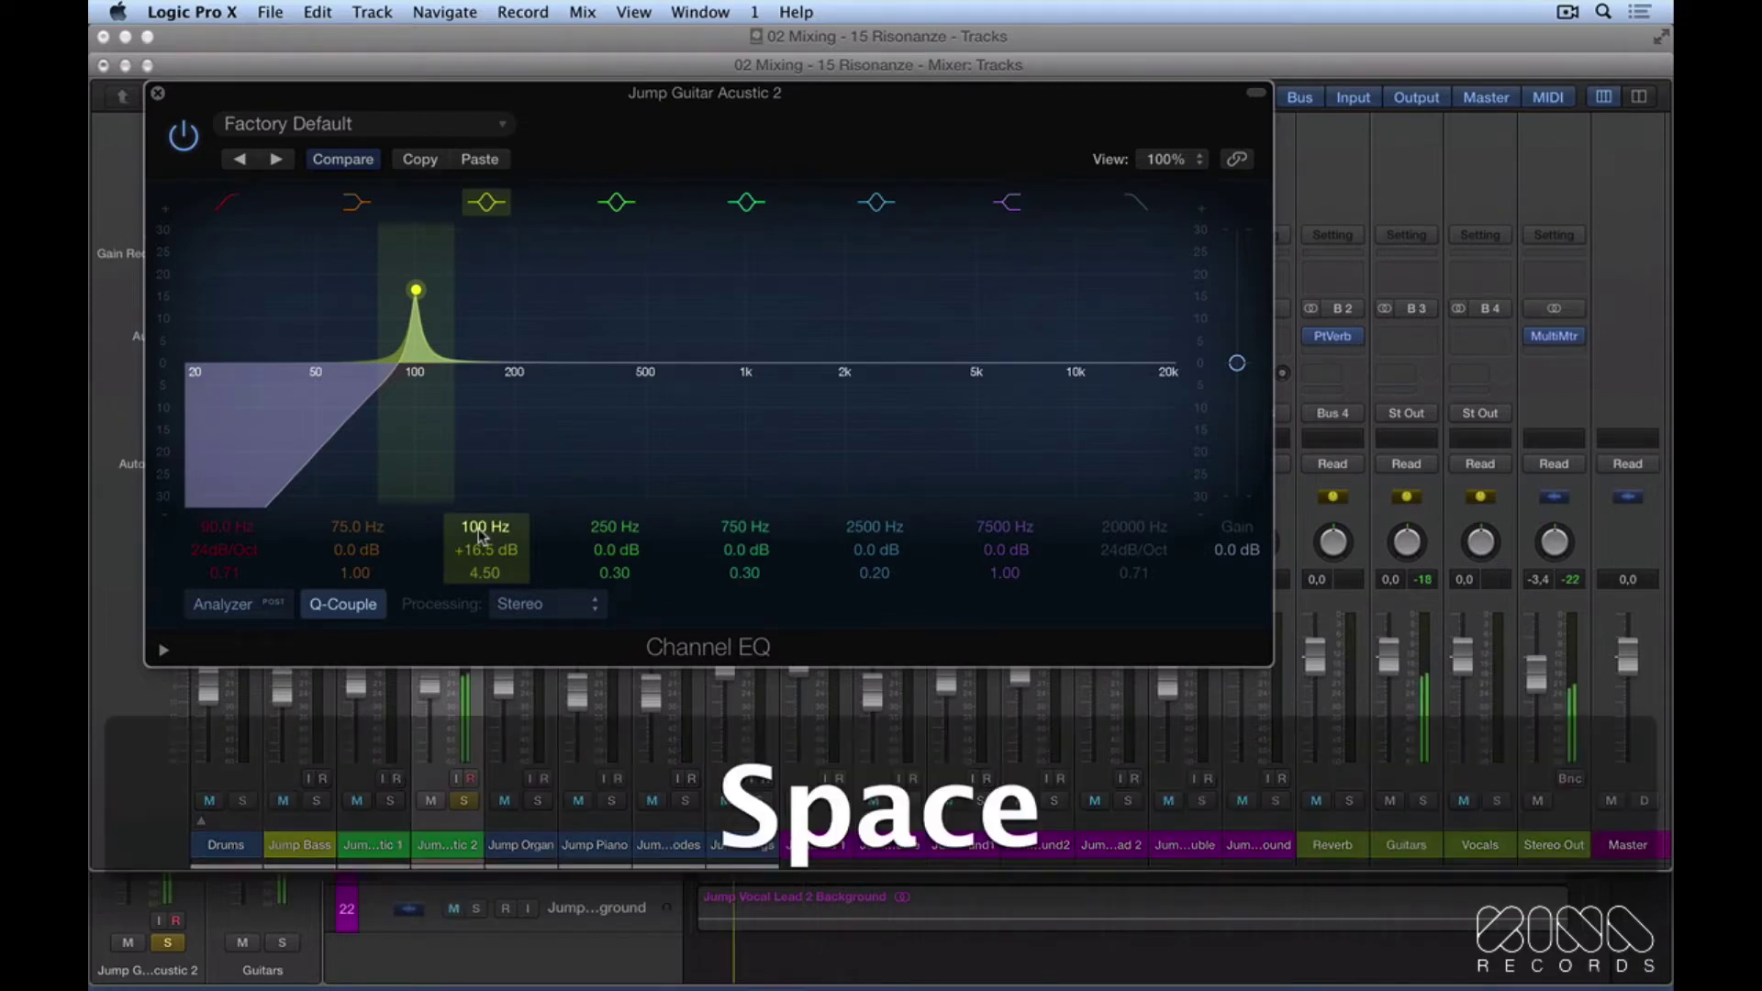
pyautogui.moveTo(478, 537); pyautogui.dragTo(477, 519)
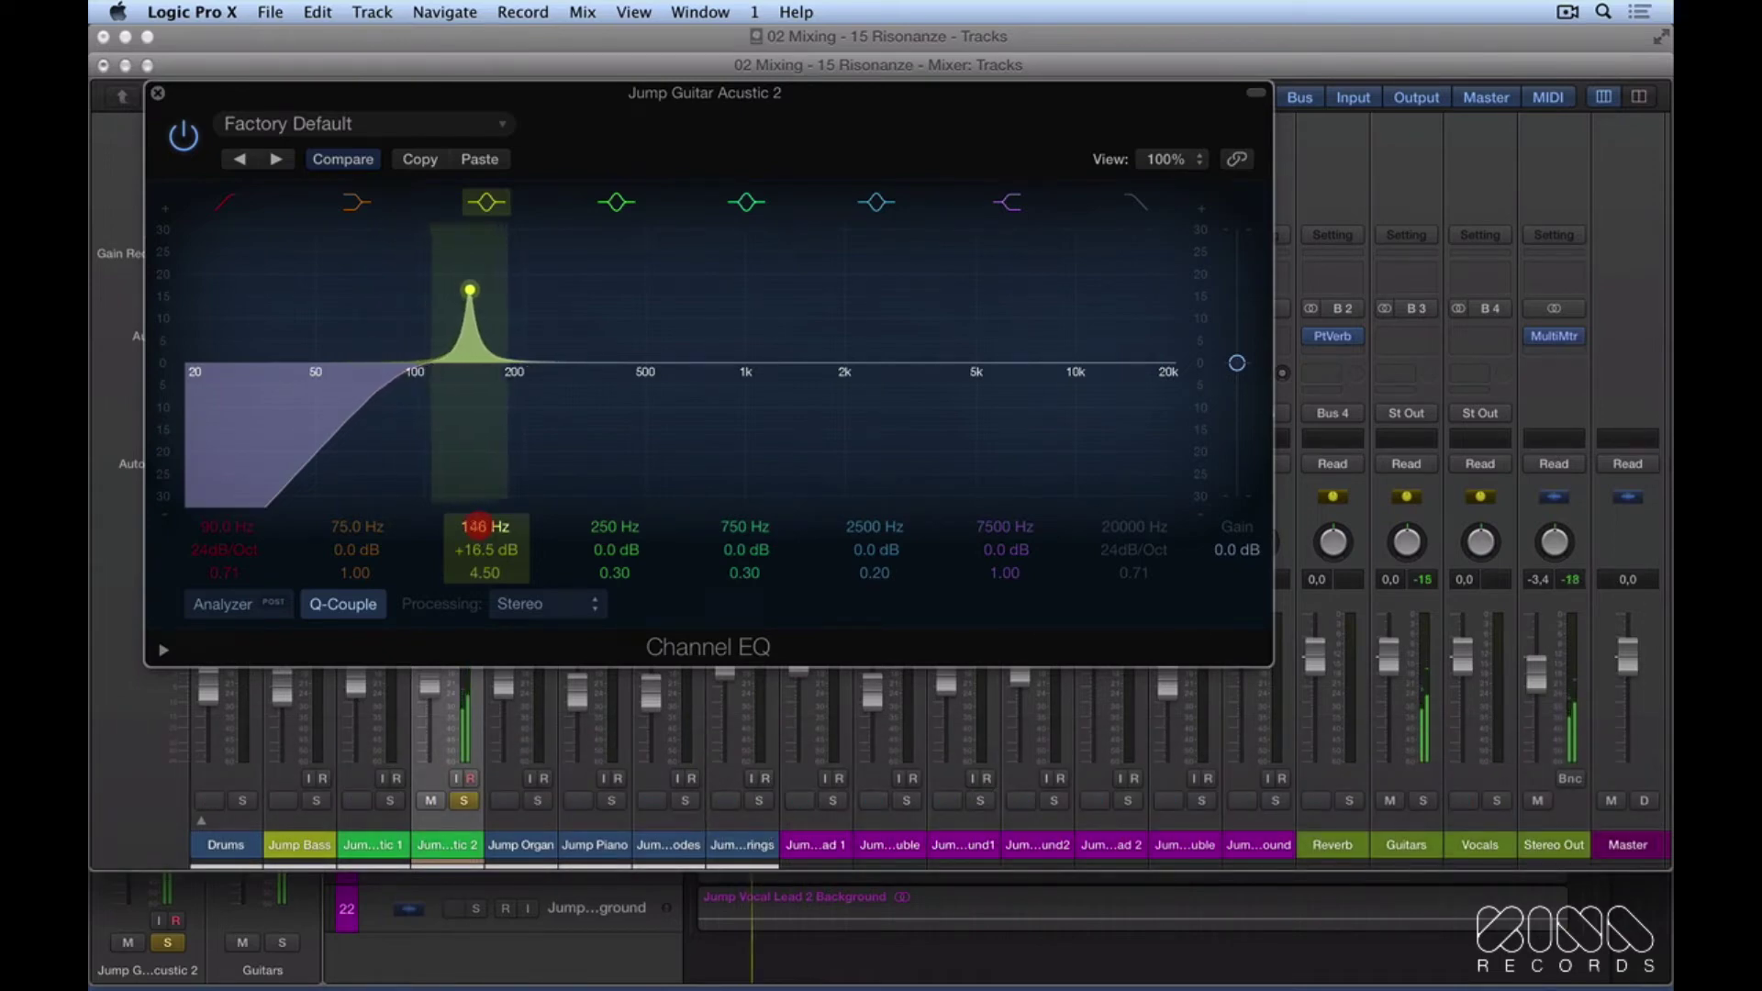
pyautogui.moveTo(478, 525); pyautogui.dragTo(473, 526)
pyautogui.click(230, 605)
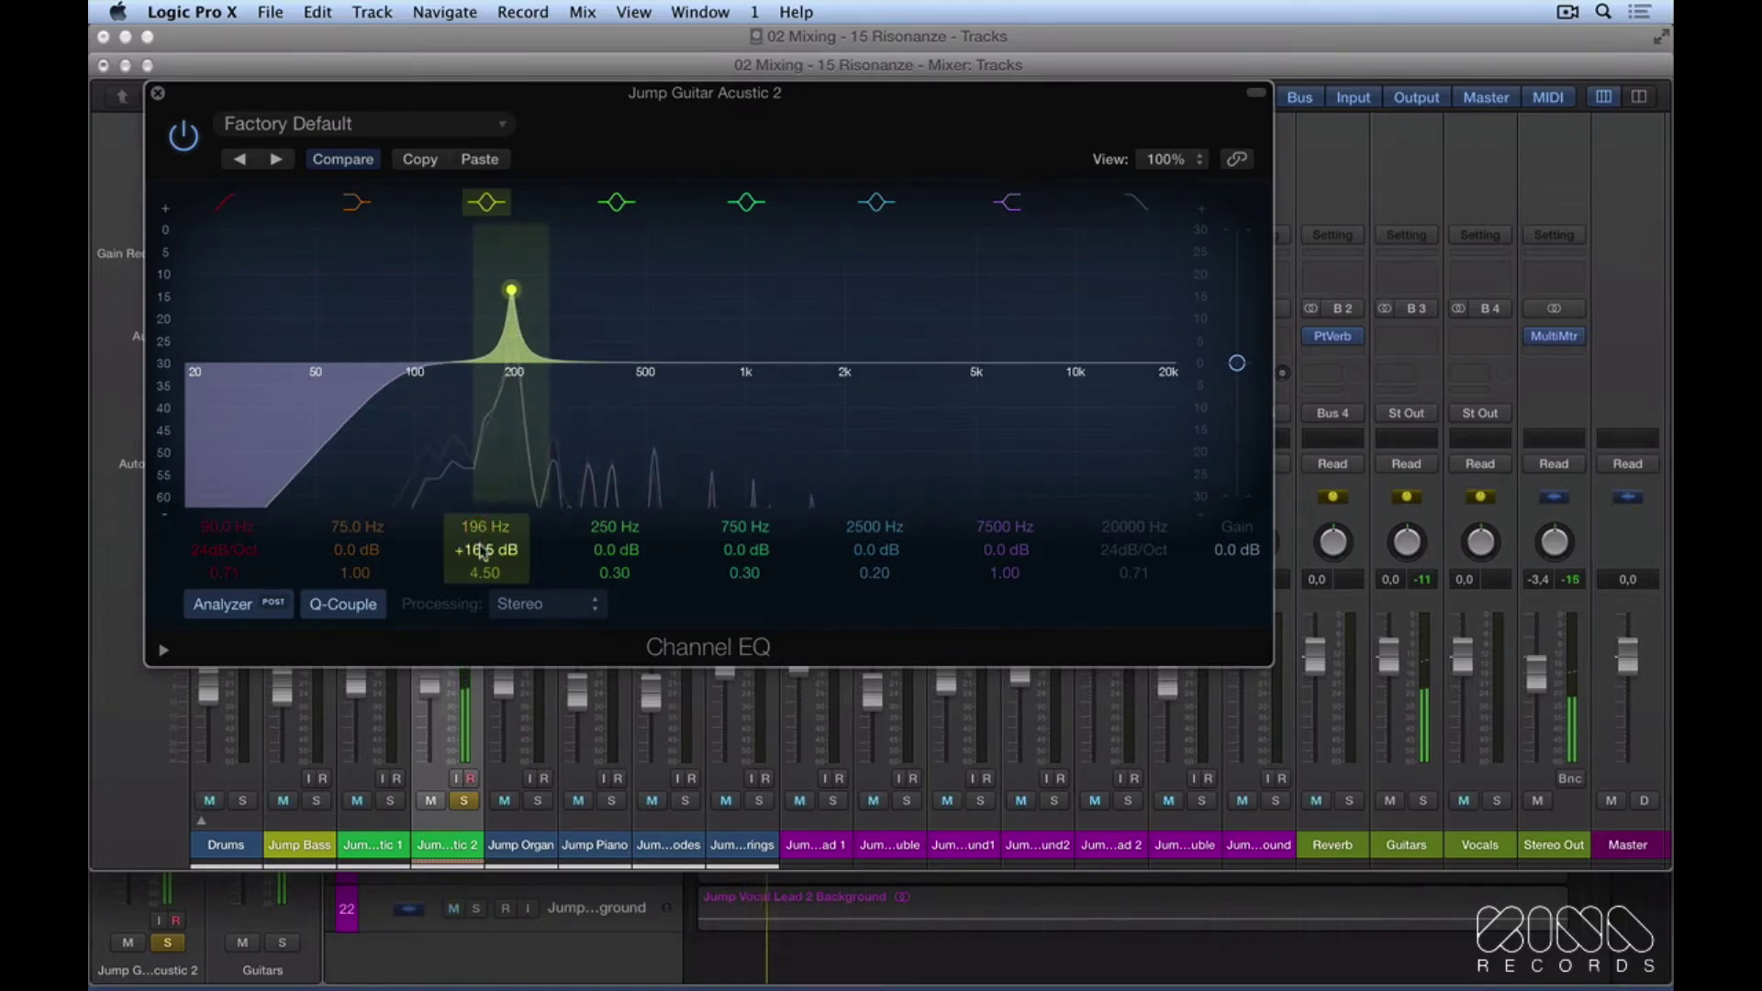
# Stop playback and turn the 196 Hz boost into a 9.5 dB cut with a Q of 7.30
pyautogui.press('space')
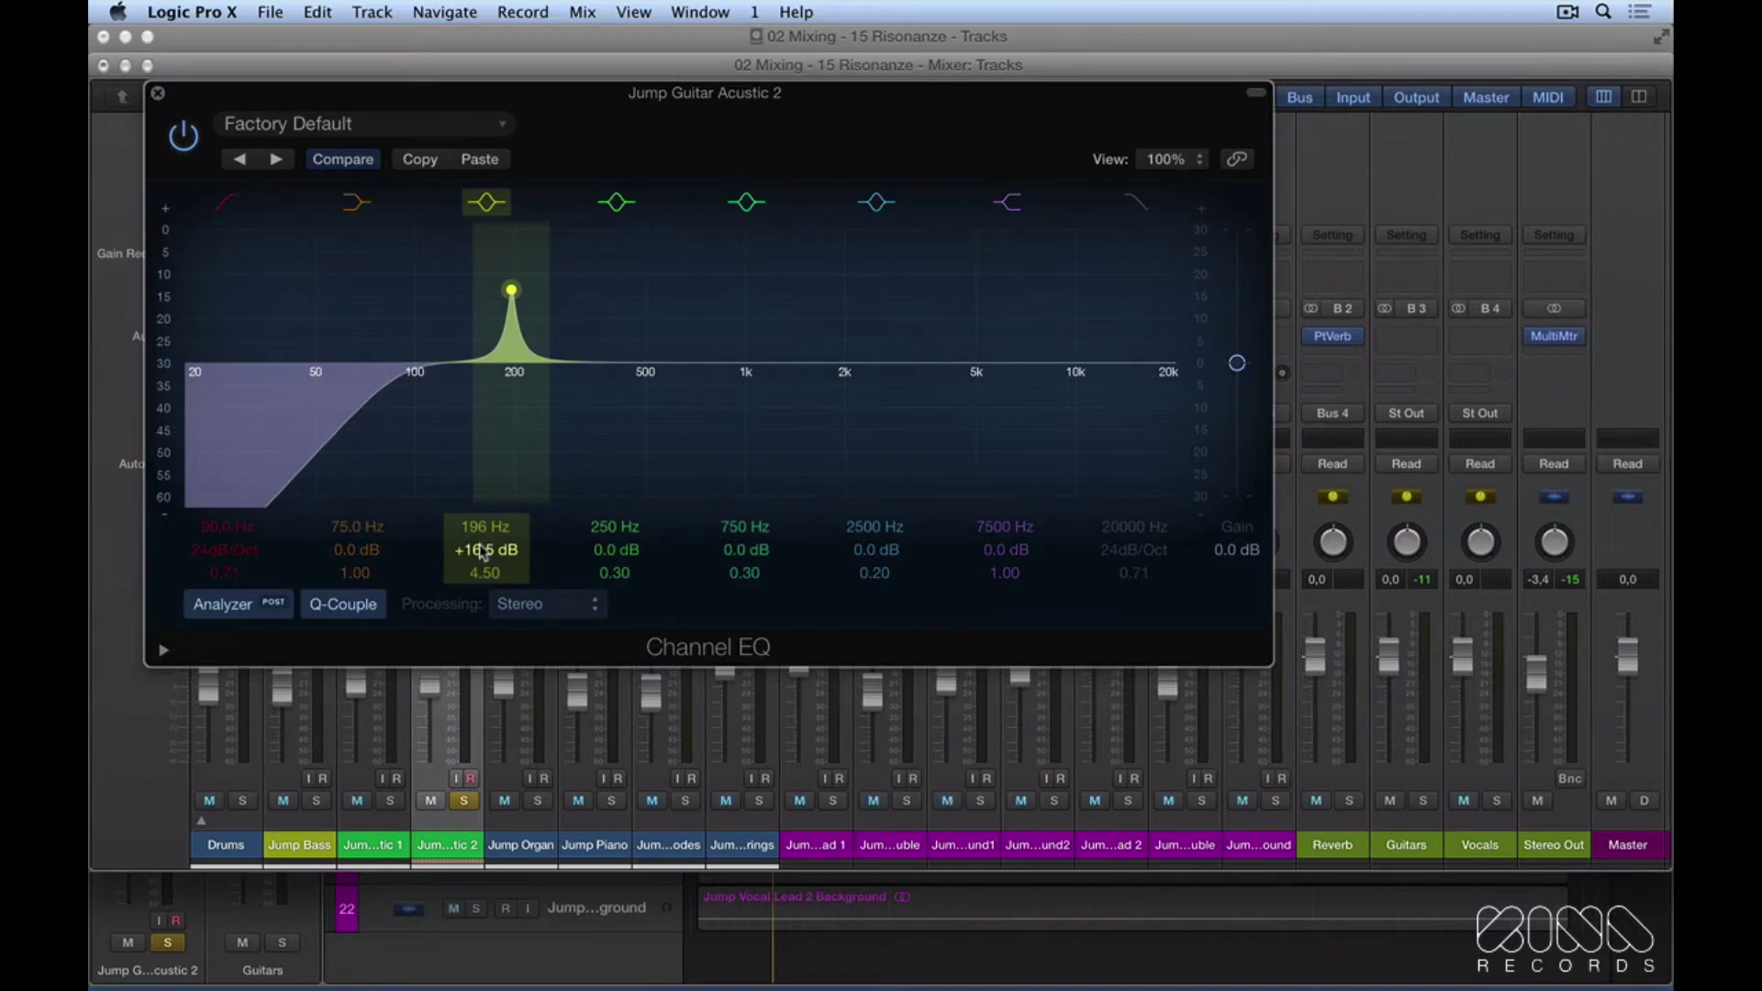
pyautogui.moveTo(482, 550); pyautogui.dragTo(487, 578)
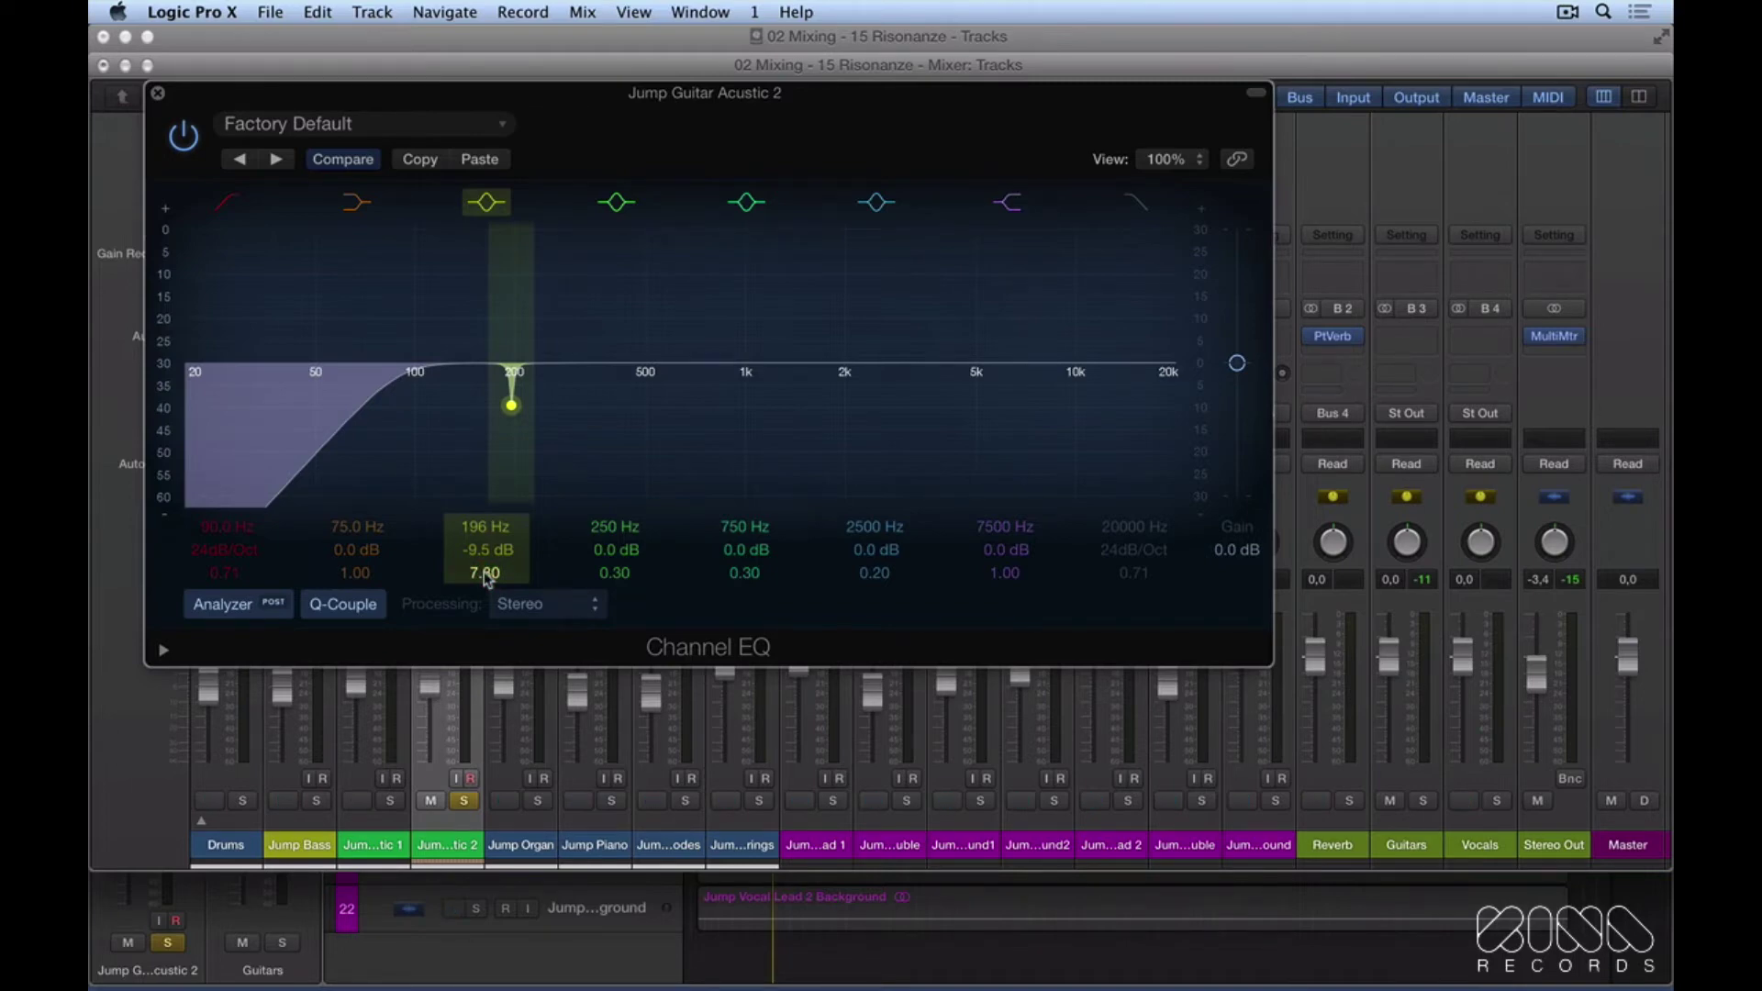
pyautogui.moveTo(486, 576); pyautogui.dragTo(486, 588)
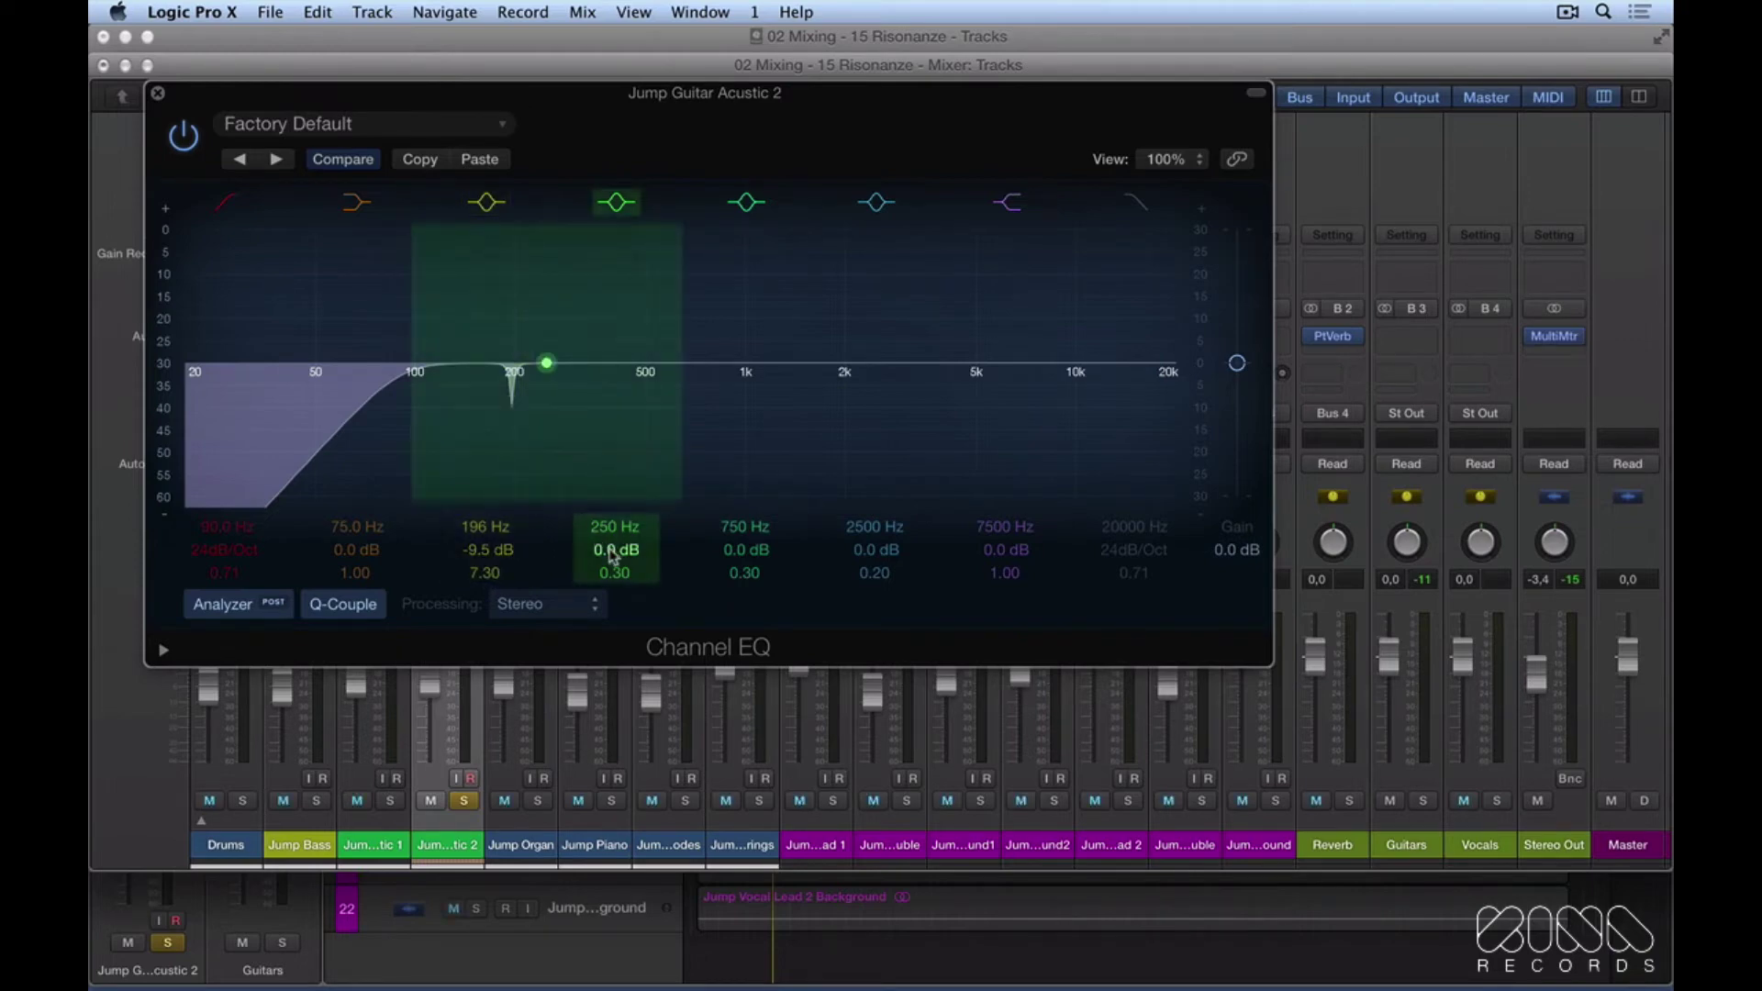
# Boost the 250 Hz bell band by 17 dB with a Q of 5.60, and sweep it to 335 Hz during playback
pyautogui.click(611, 551)
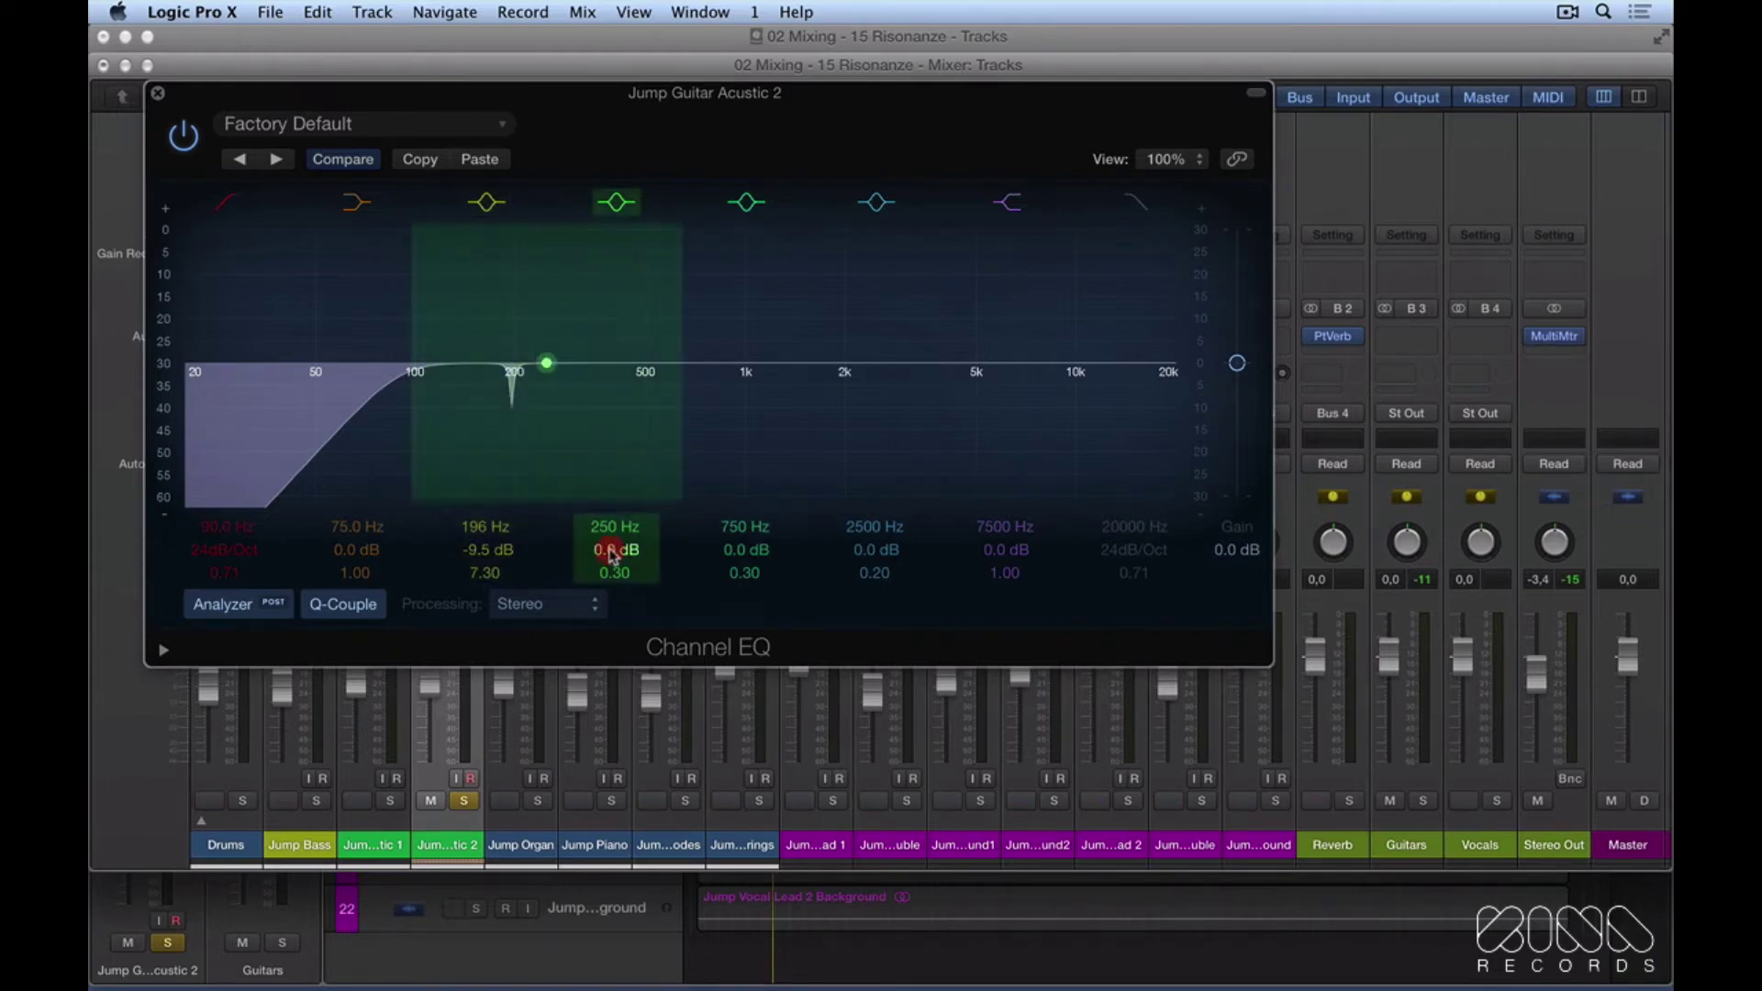
pyautogui.moveTo(611, 550)
pyautogui.mouseDown()
pyautogui.moveTo(614, 580)
pyautogui.moveTo(606, 539)
pyautogui.mouseUp()
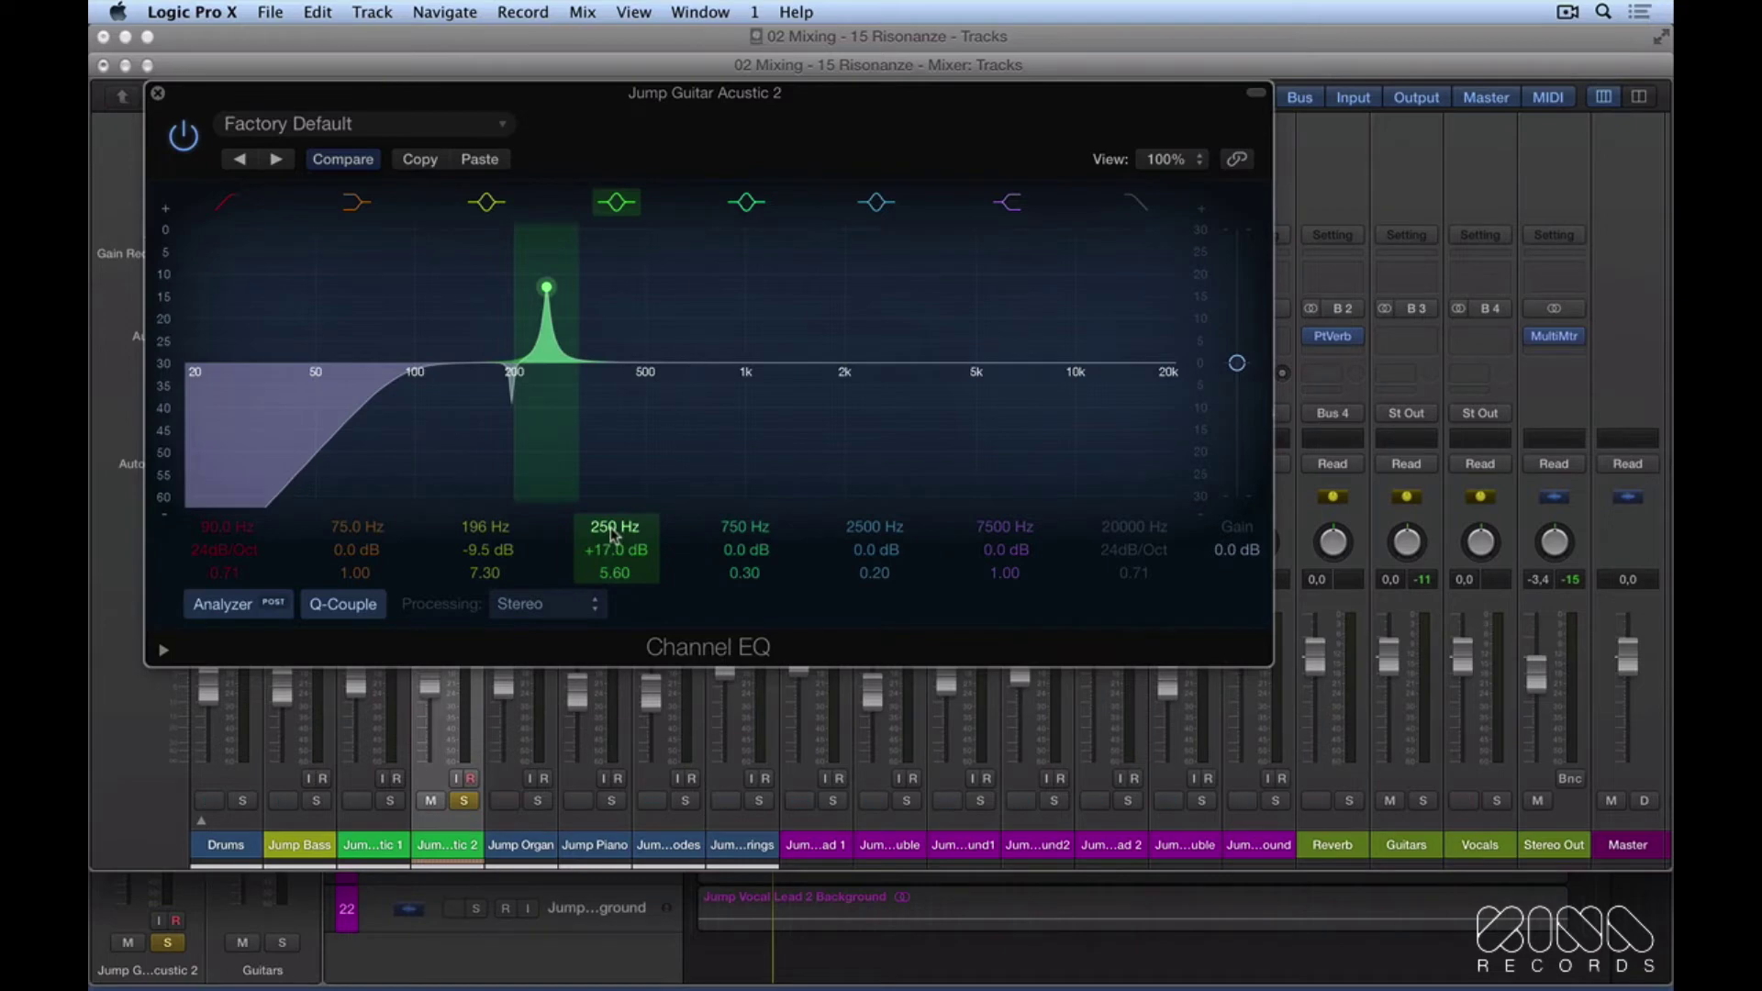
pyautogui.press('space')
pyautogui.moveTo(611, 535); pyautogui.dragTo(604, 525)
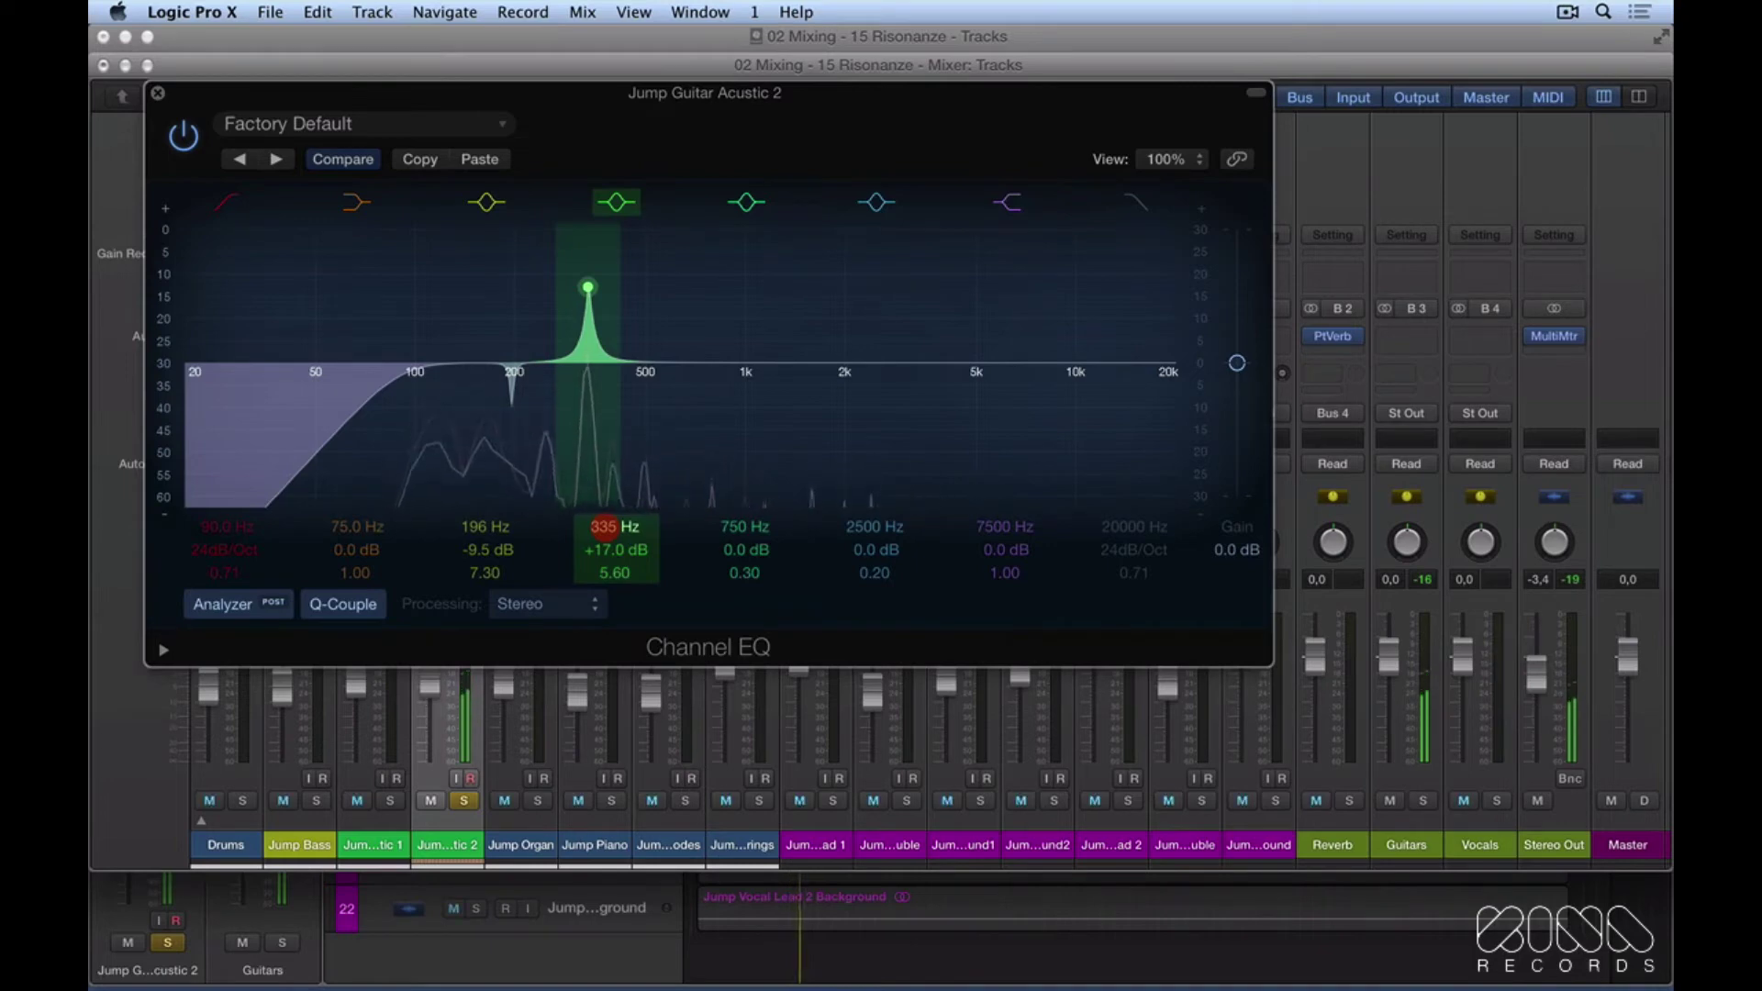
# Stop playback and turn the 335 Hz band into a 5 dB cut with a Q of 6.20
pyautogui.press('space')
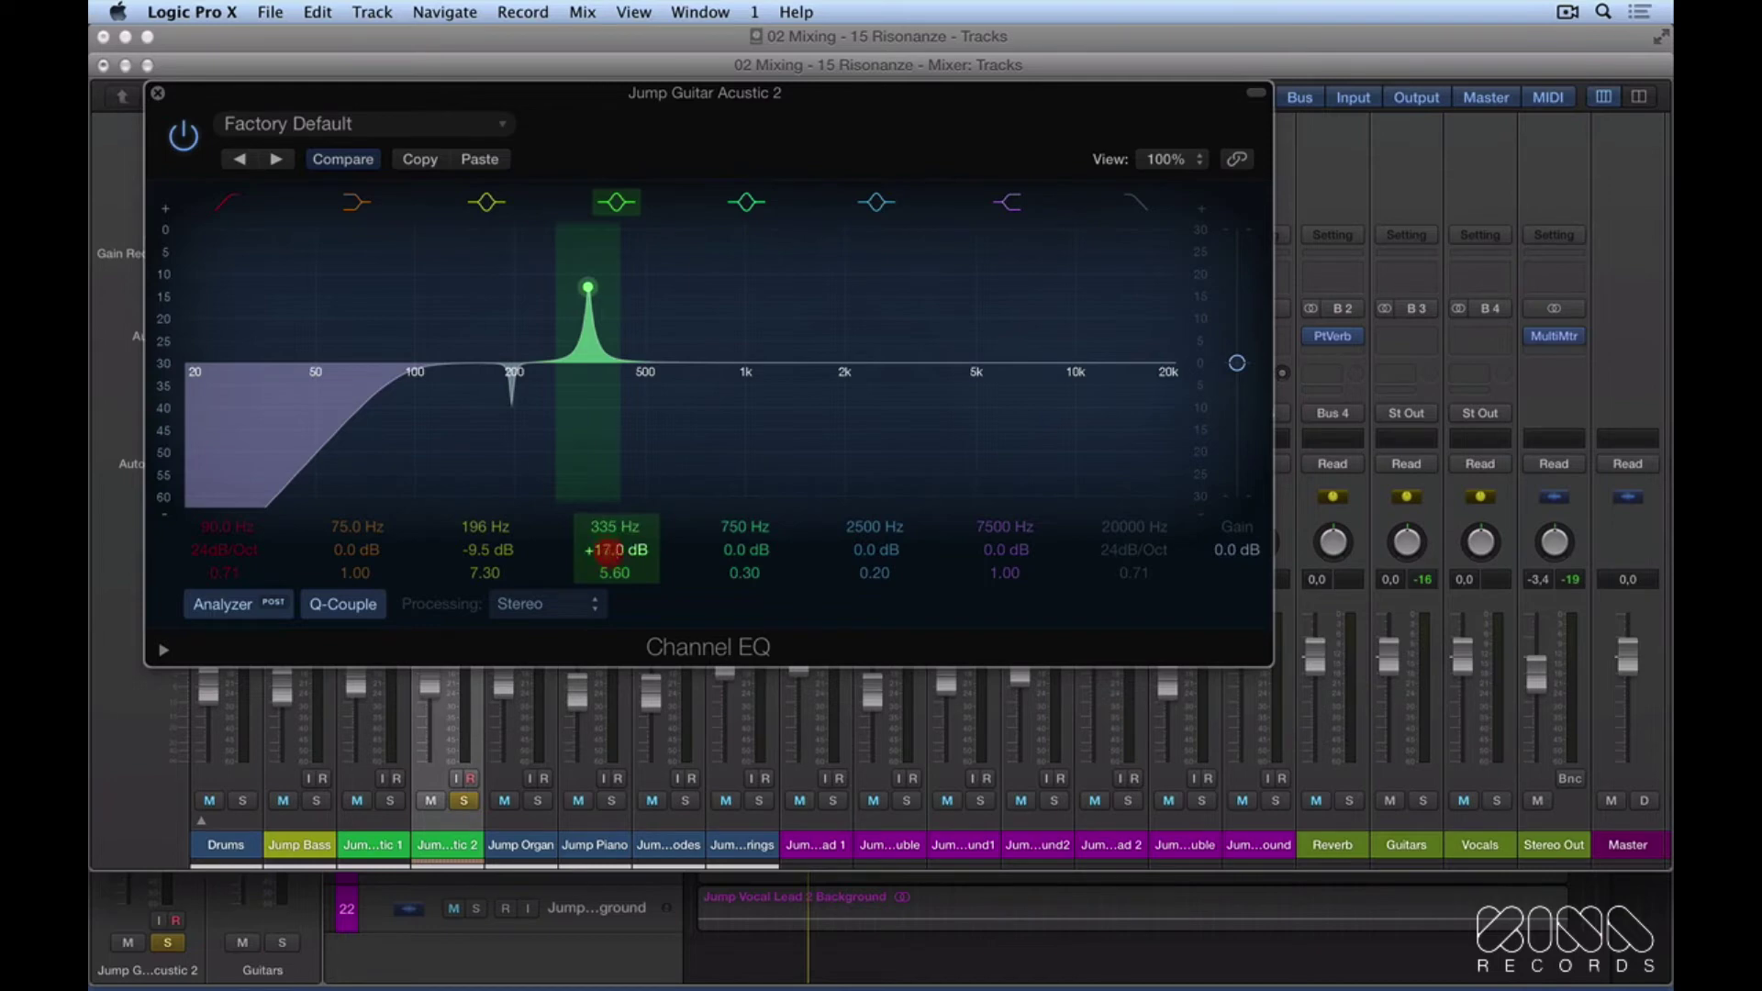
pyautogui.moveTo(605, 549); pyautogui.dragTo(607, 549)
pyautogui.moveTo(613, 572); pyautogui.dragTo(615, 573)
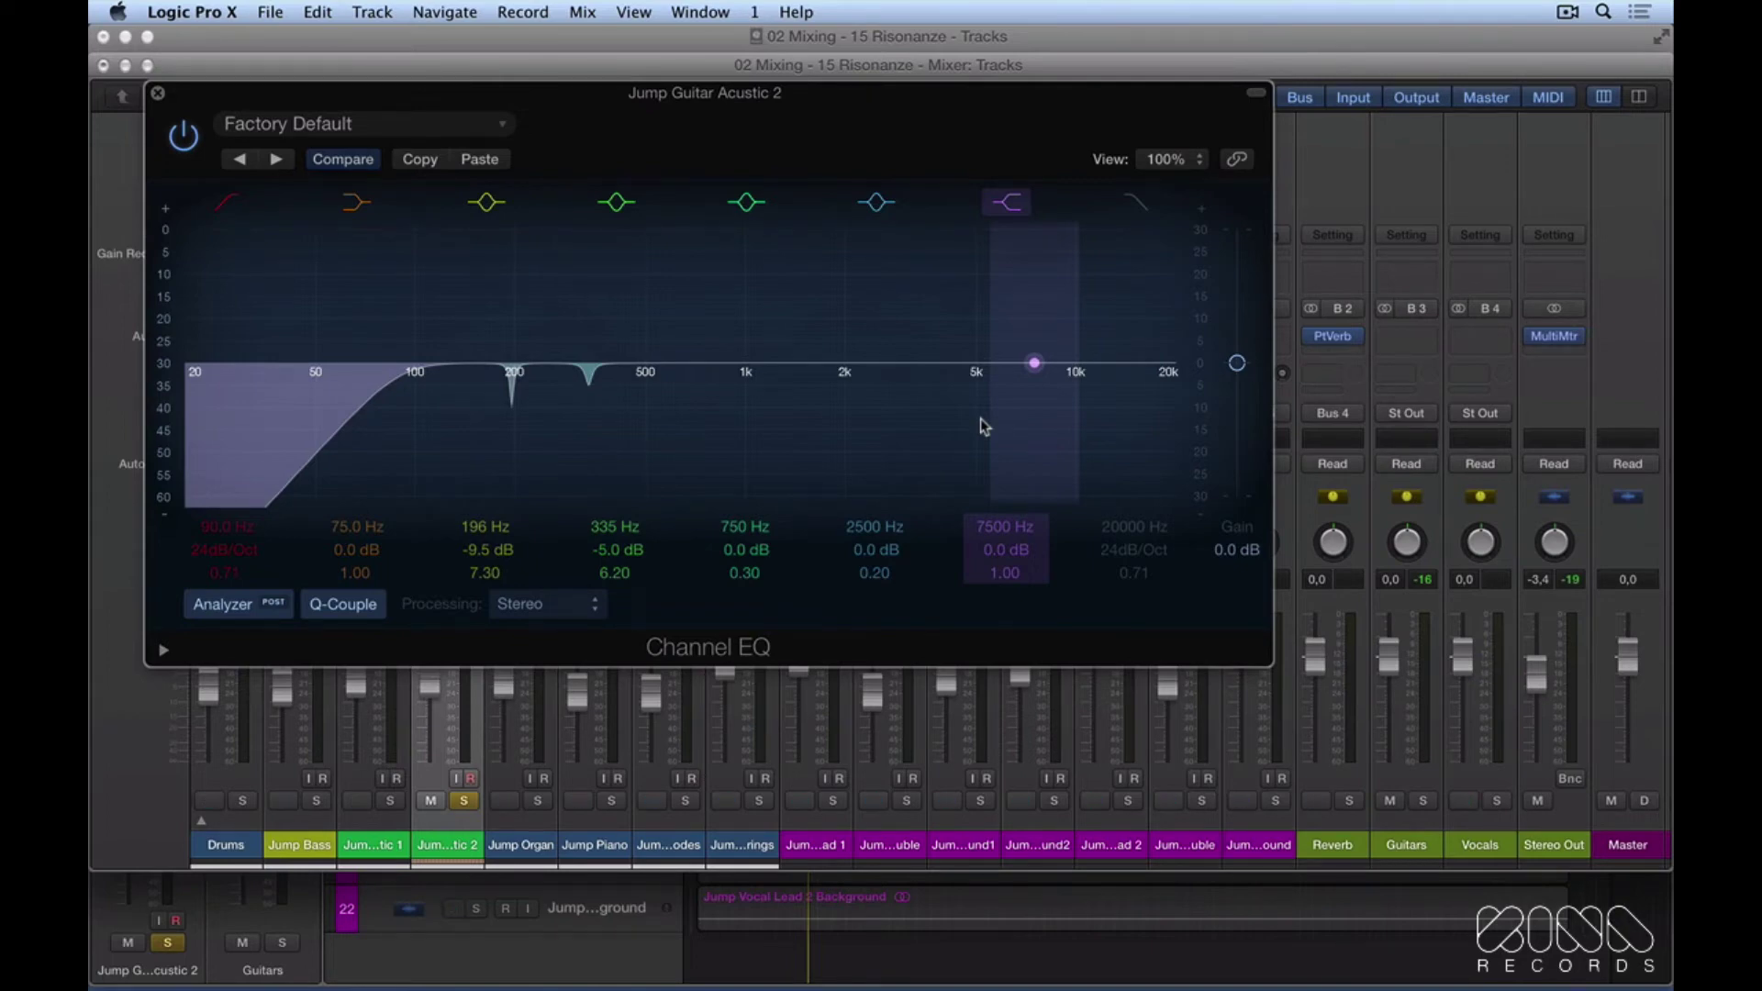
# Bypass the whole Channel EQ on Acustic 2 and switch it back on
pyautogui.click(323, 308)
pyautogui.click(183, 138)
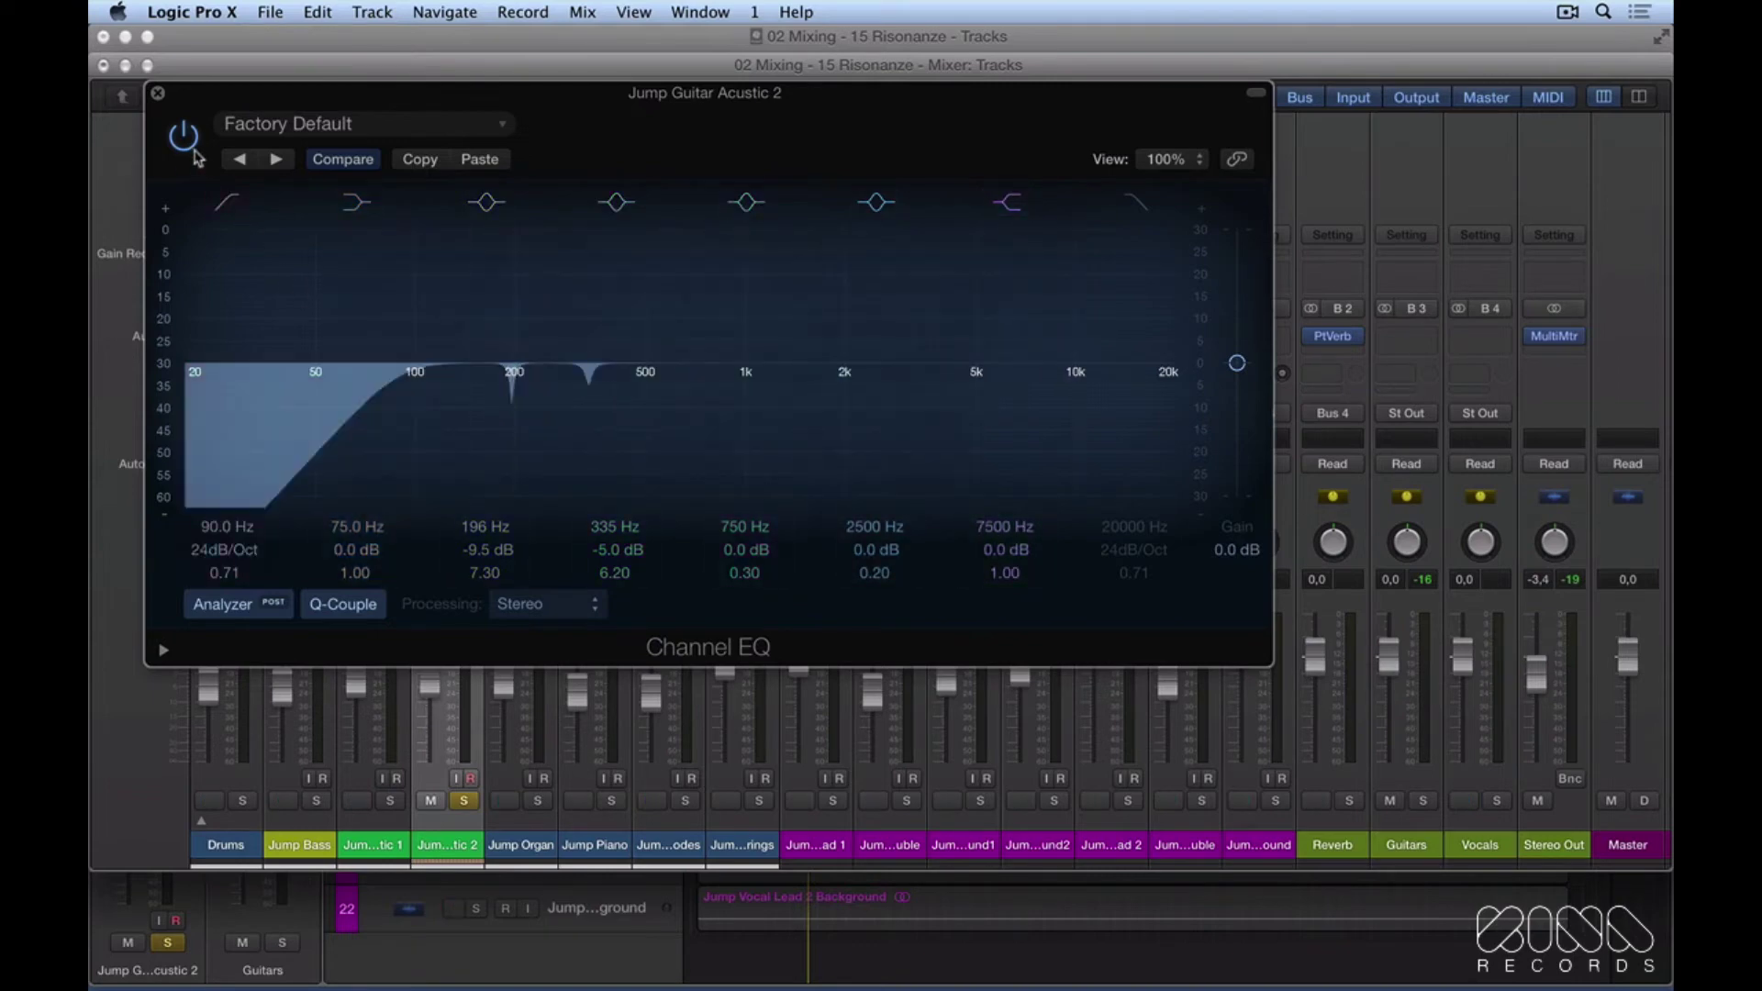
pyautogui.click(184, 138)
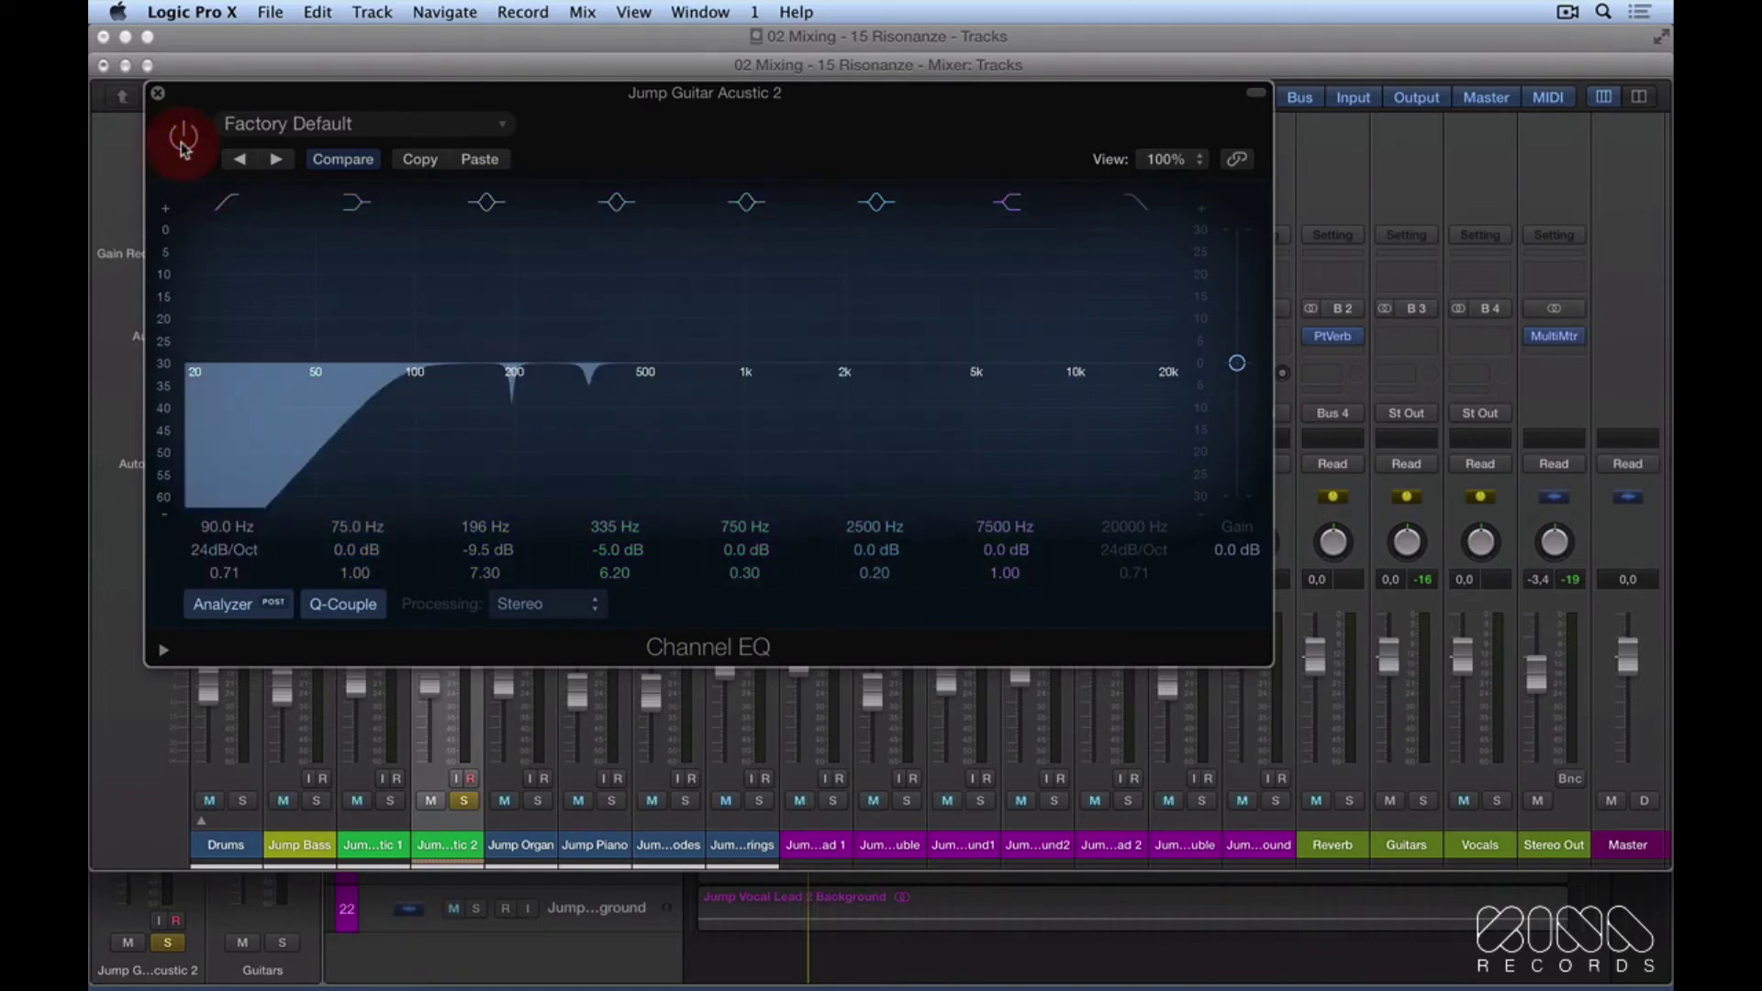
pyautogui.click(184, 138)
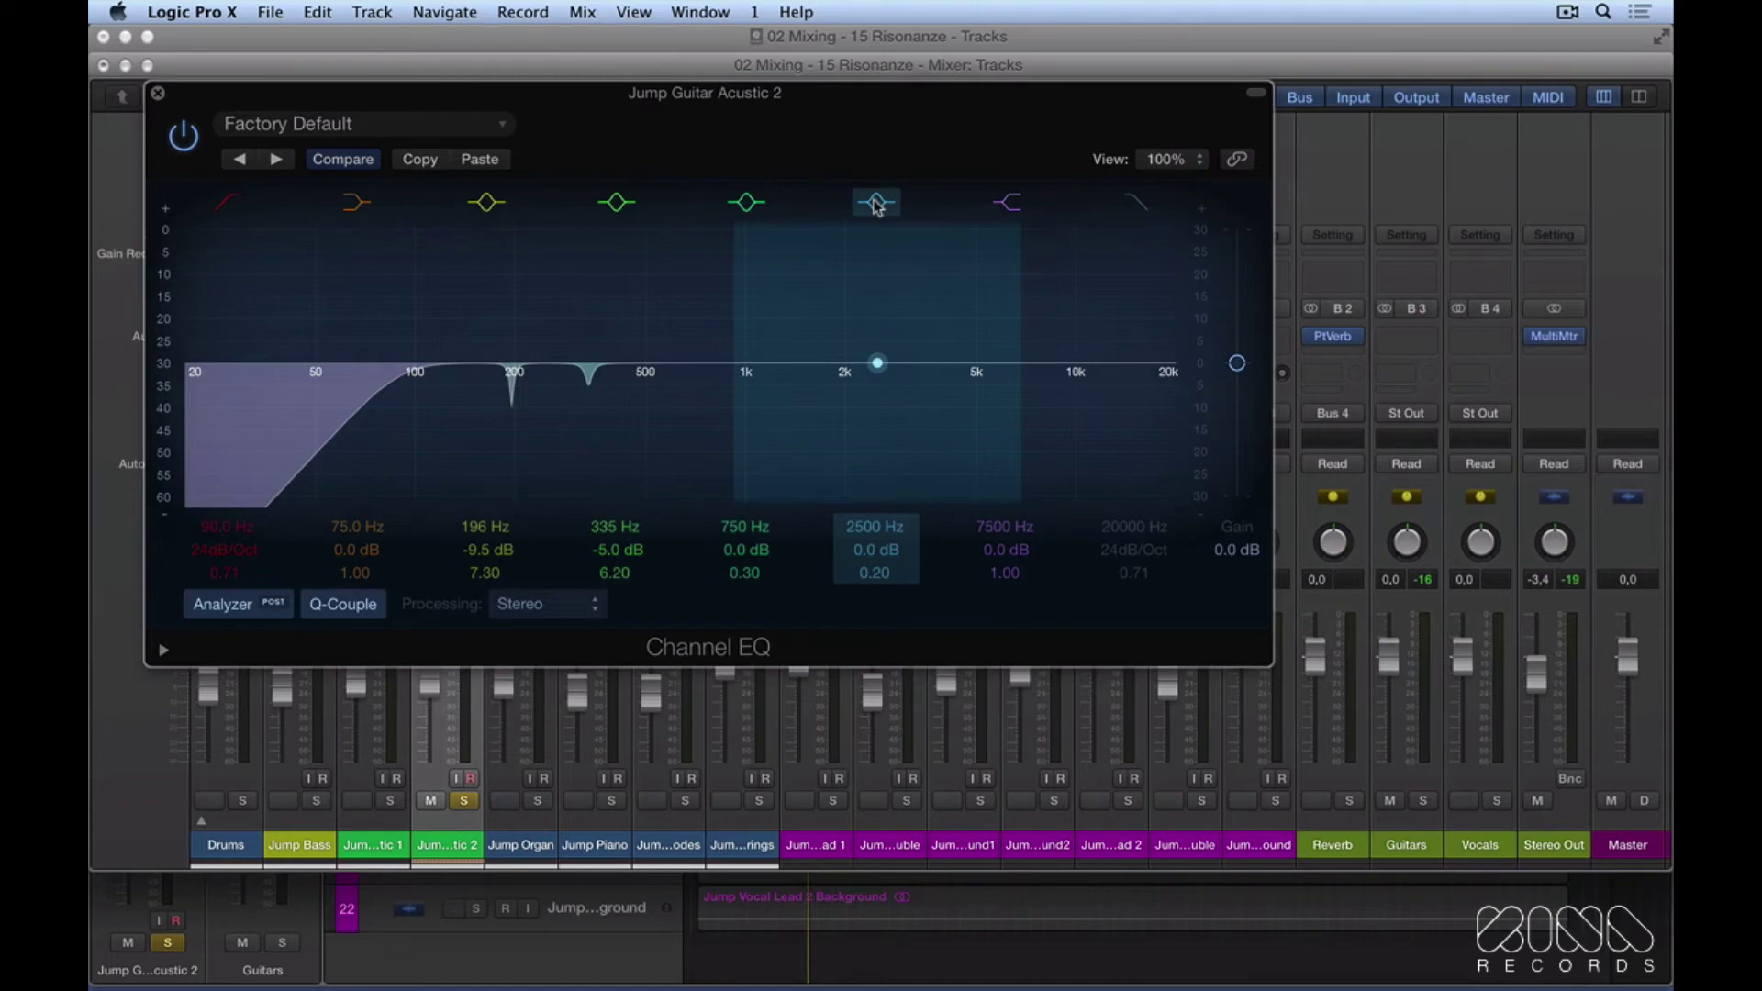
# Close the EQ and insert a second stereo Channel EQ below the existing one on Jump Guitar Acustic 2
pyautogui.click(157, 95)
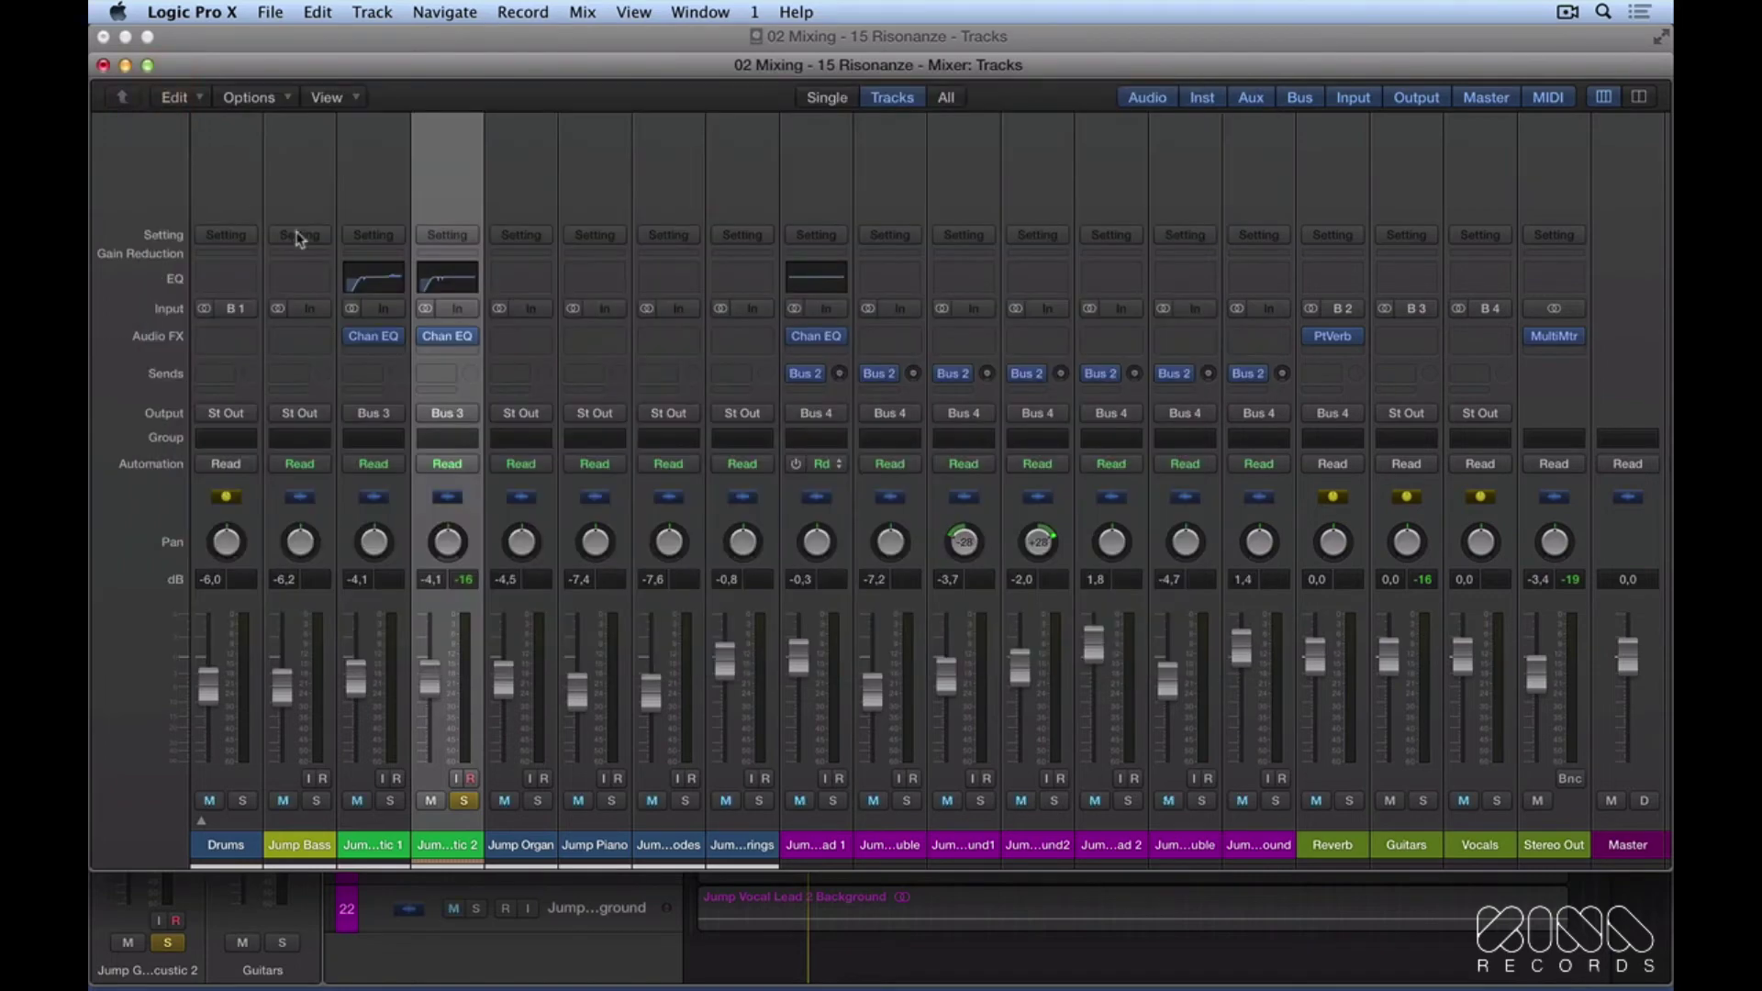
pyautogui.click(449, 341)
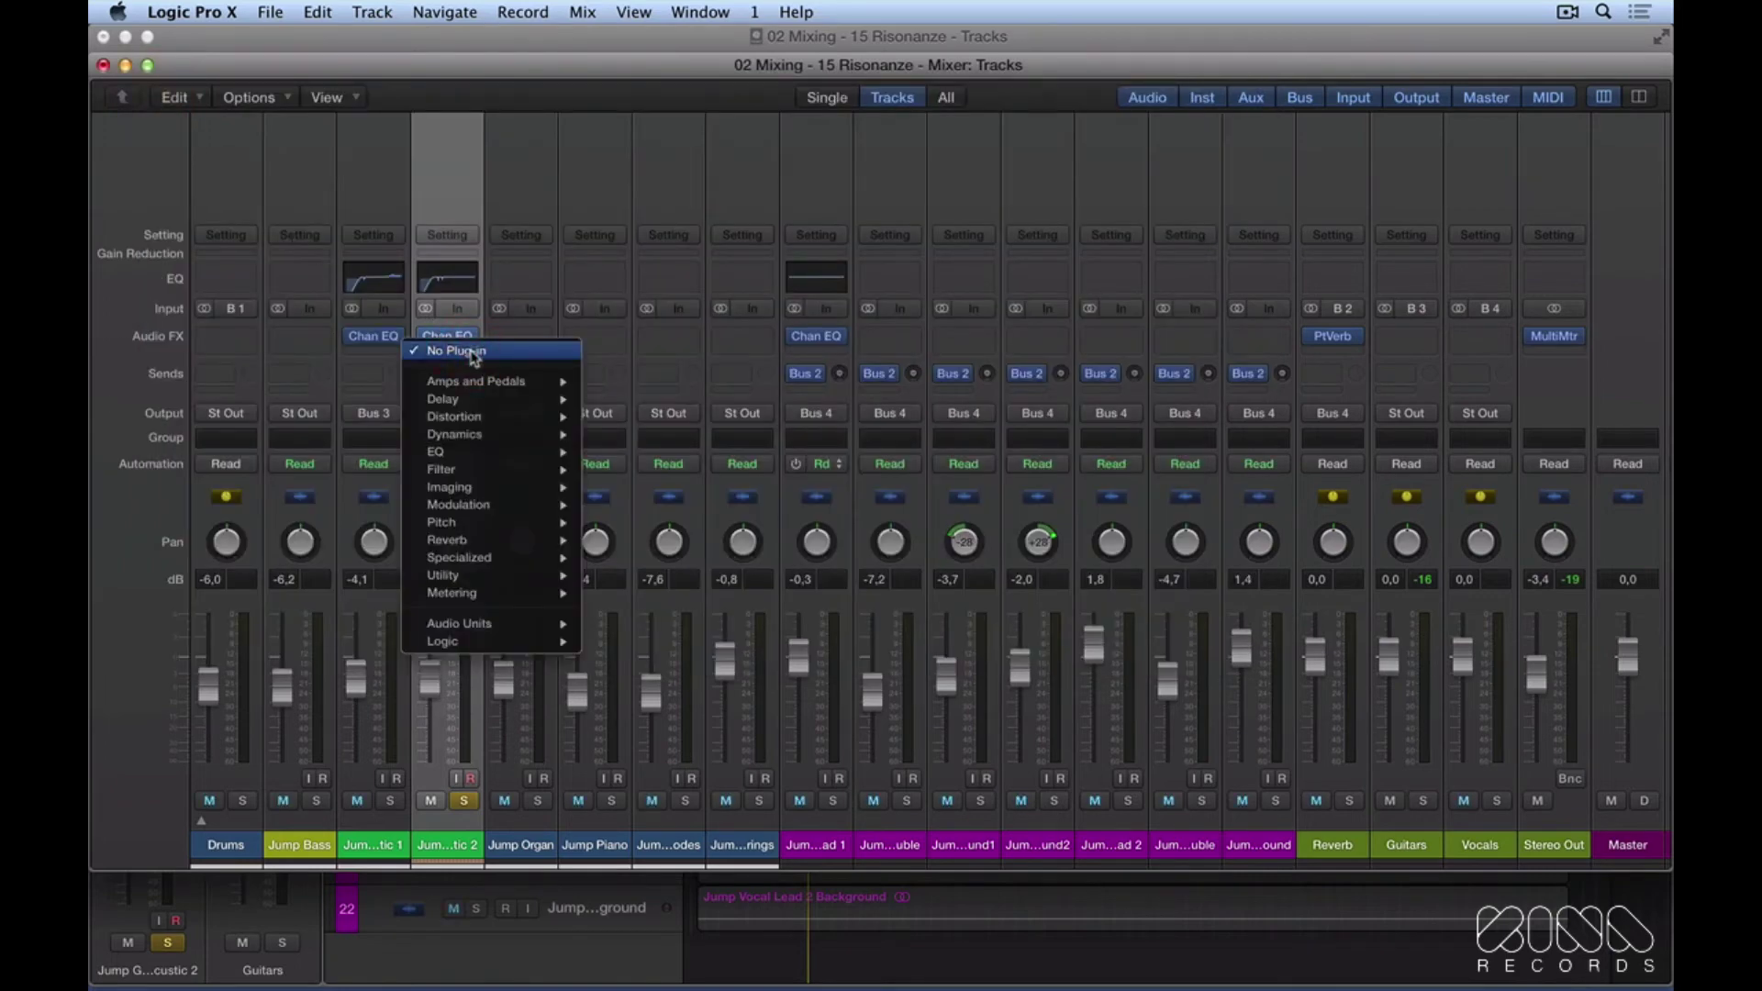
pyautogui.moveTo(499, 456)
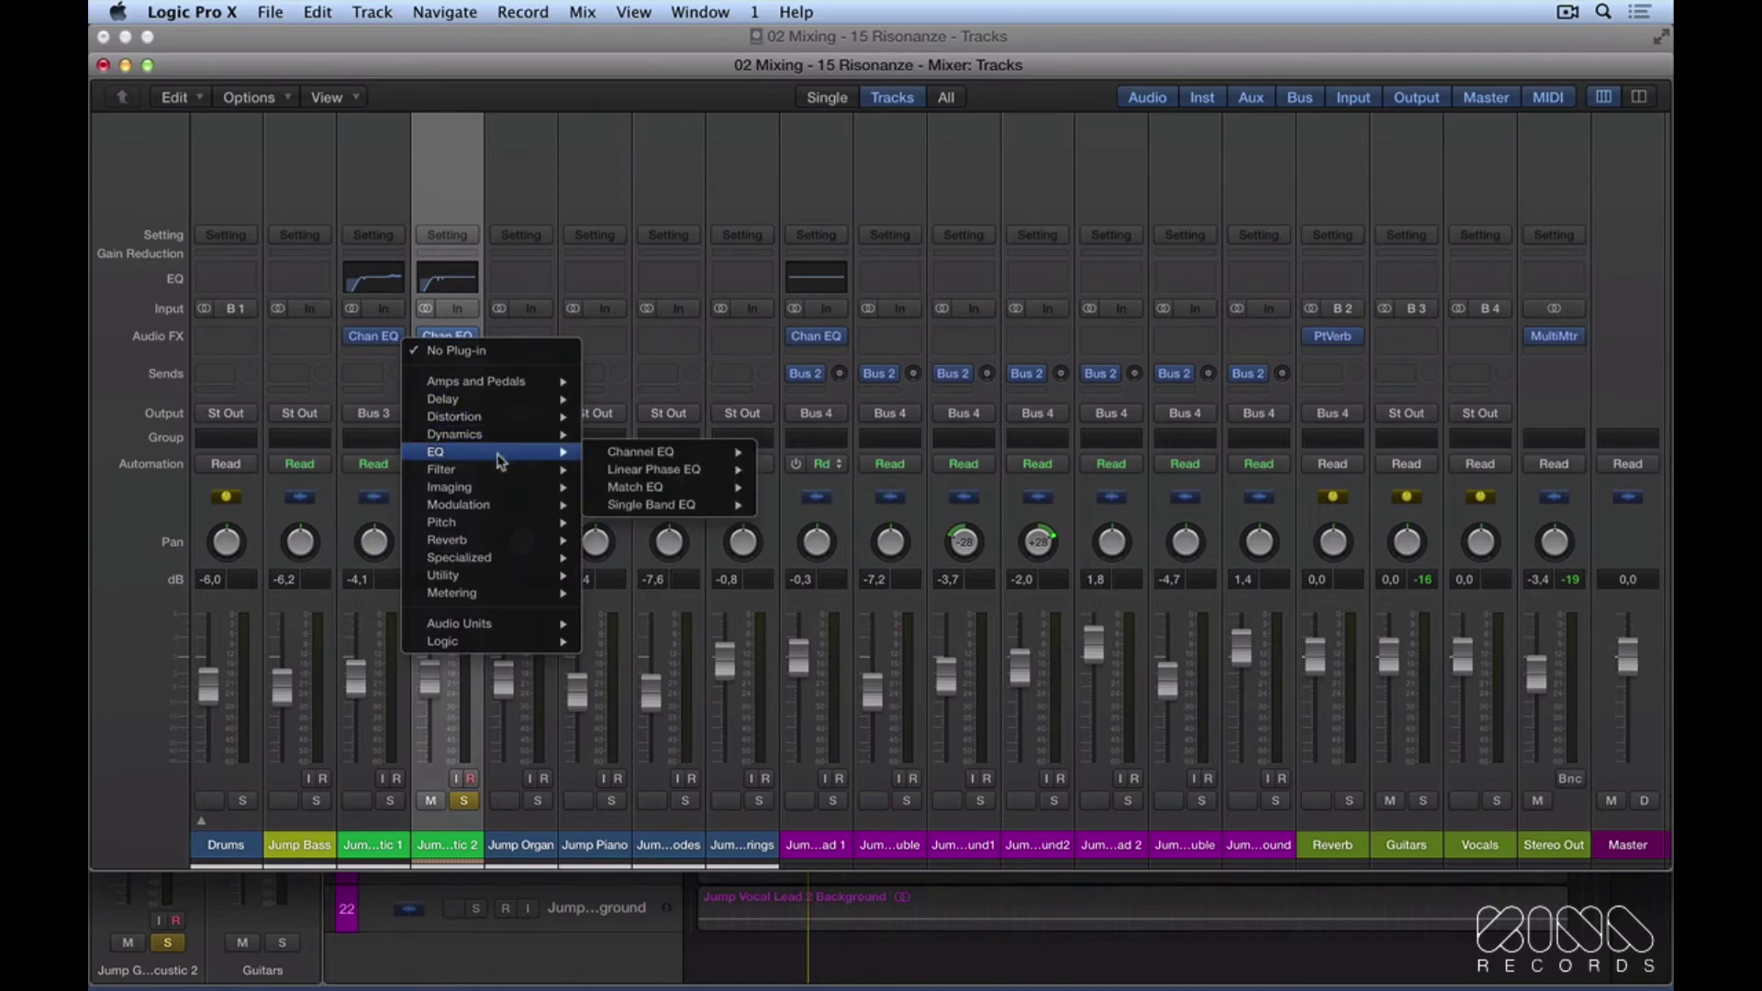
pyautogui.moveTo(700, 455)
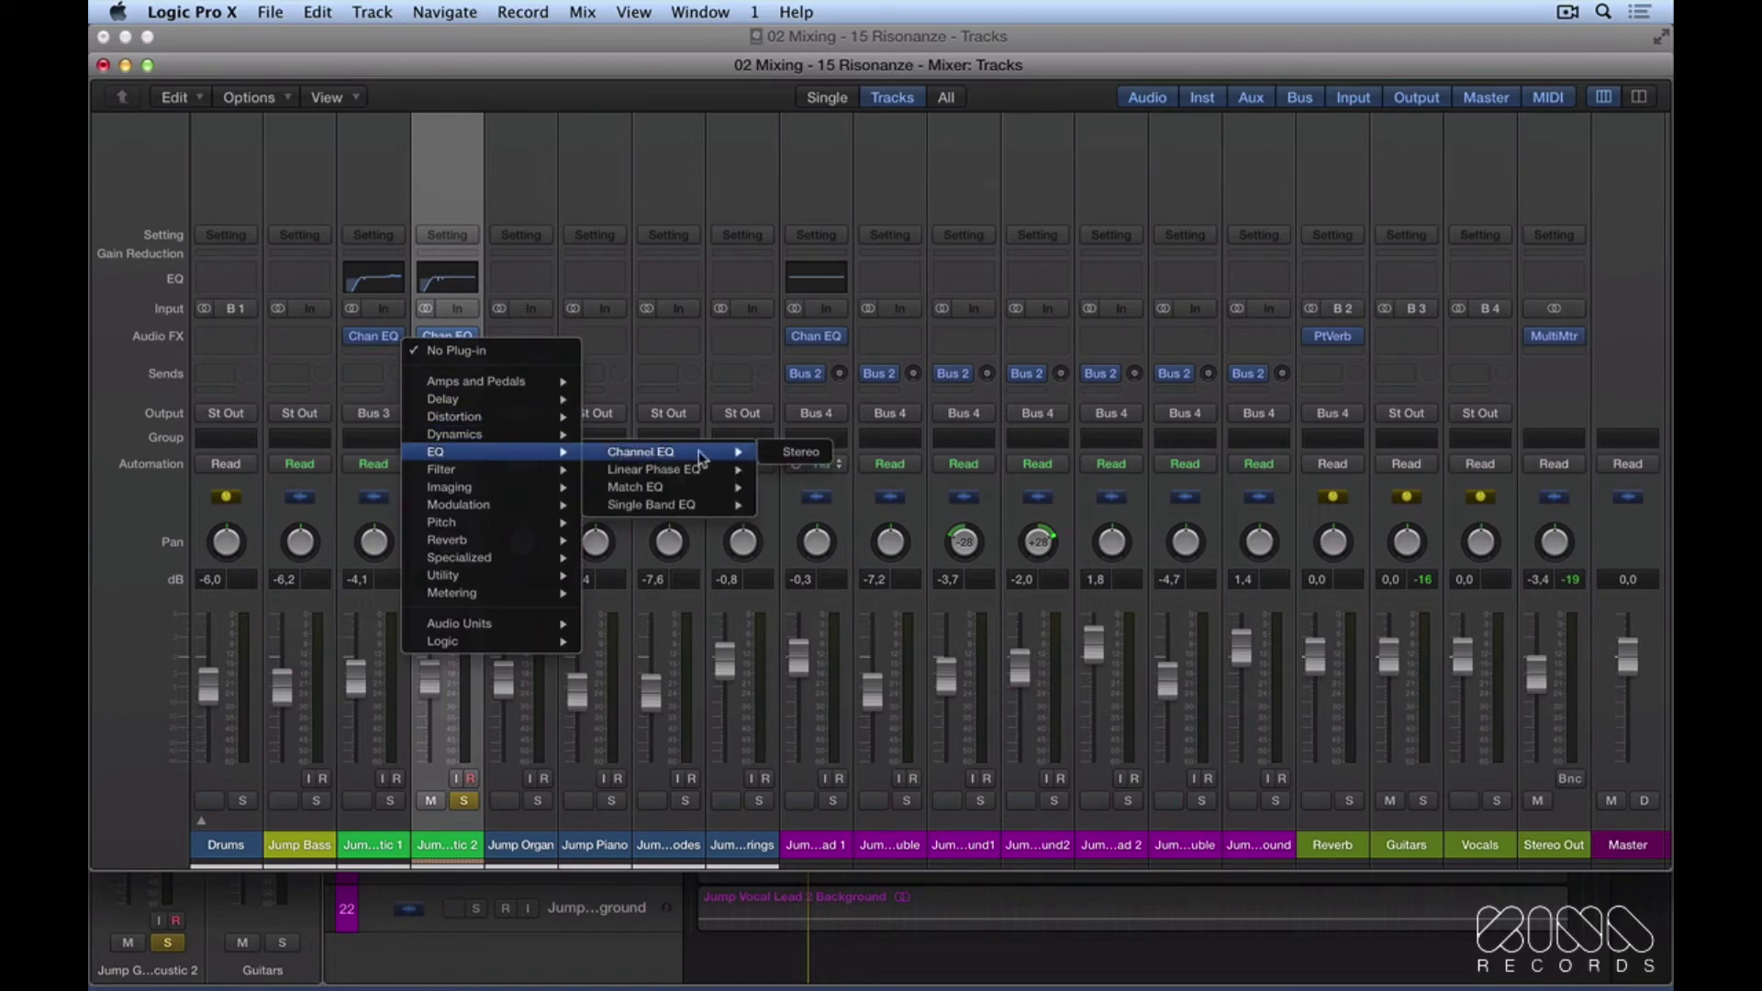
pyautogui.click(787, 455)
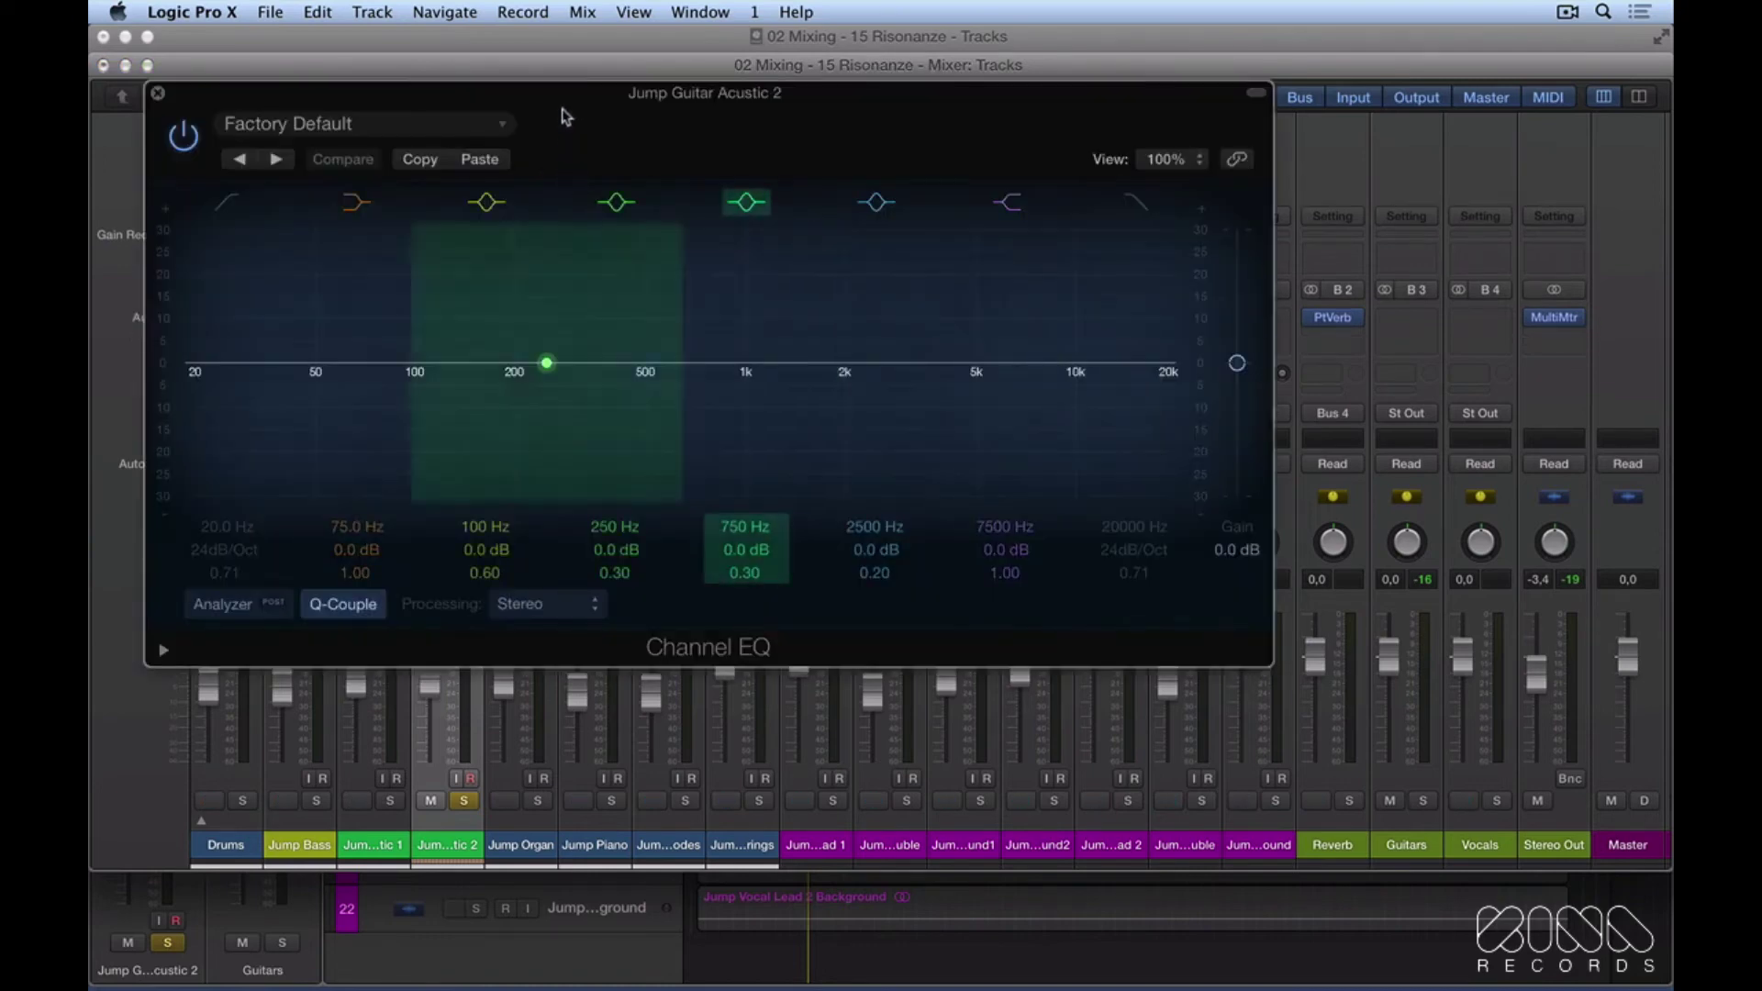
# Move the second Channel EQ's window clear of the Acustic 2 strip and adjust its overall gain, ending at 0.0 dB
pyautogui.moveTo(511, 84); pyautogui.dragTo(1028, 156)
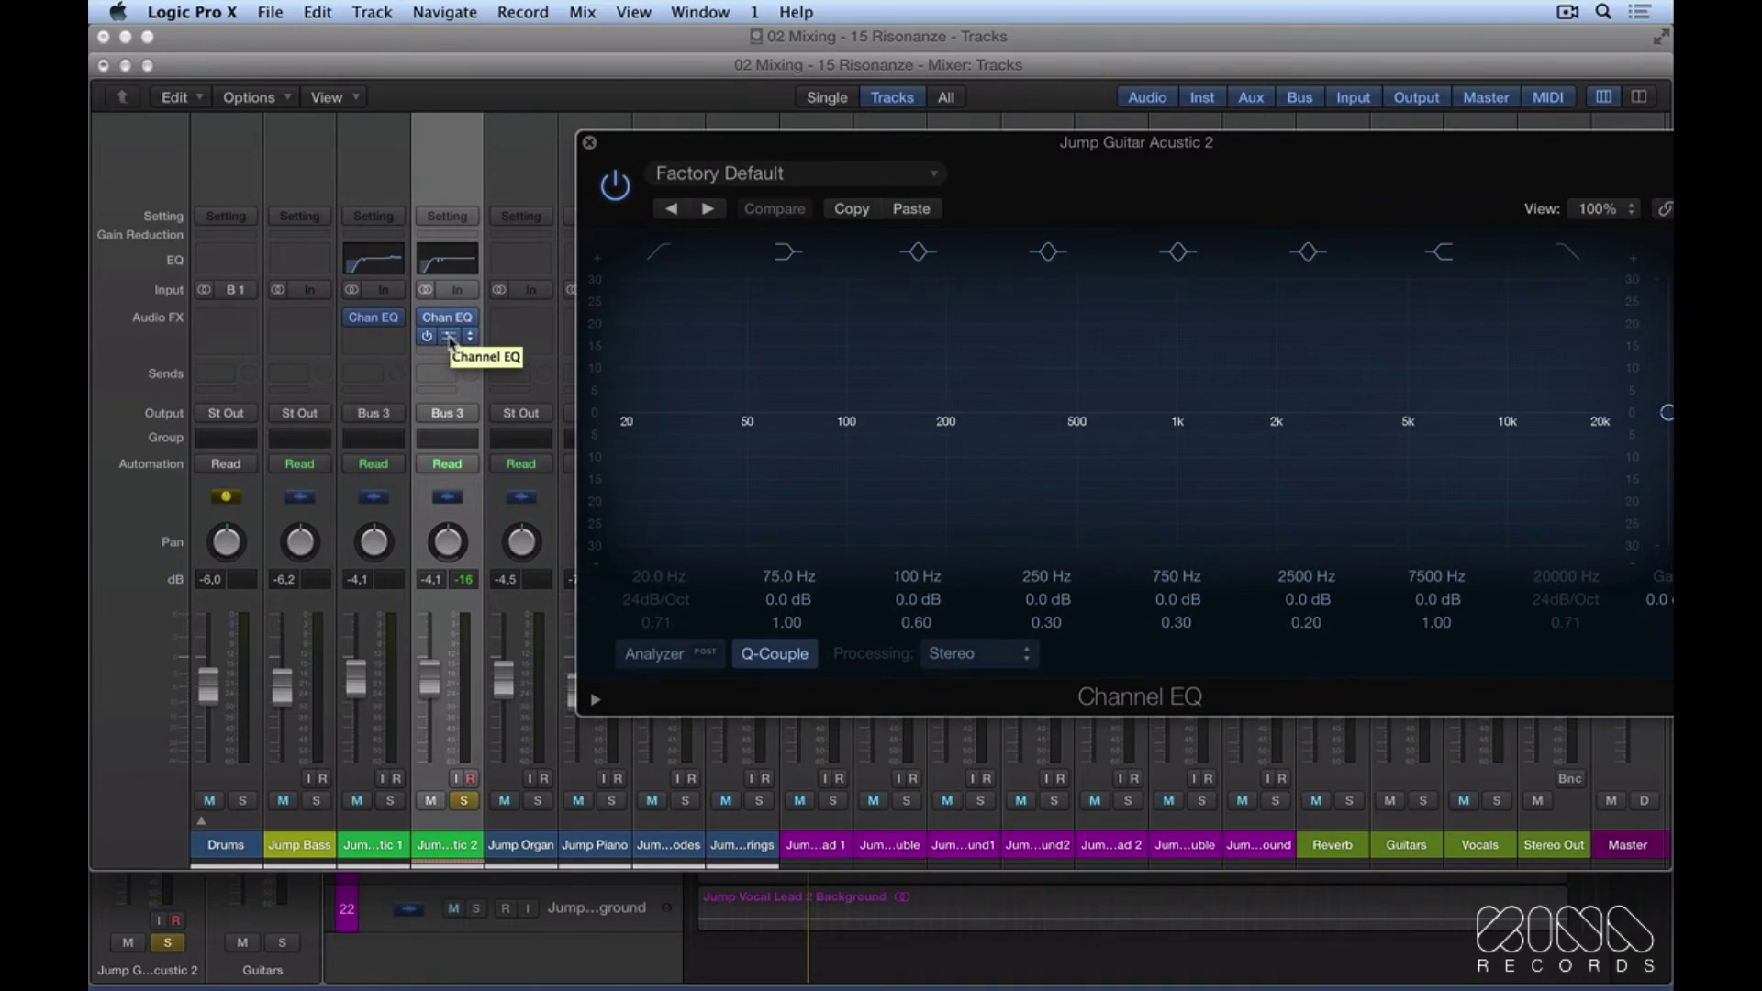
pyautogui.click(449, 338)
pyautogui.moveTo(925, 148); pyautogui.dragTo(877, 143)
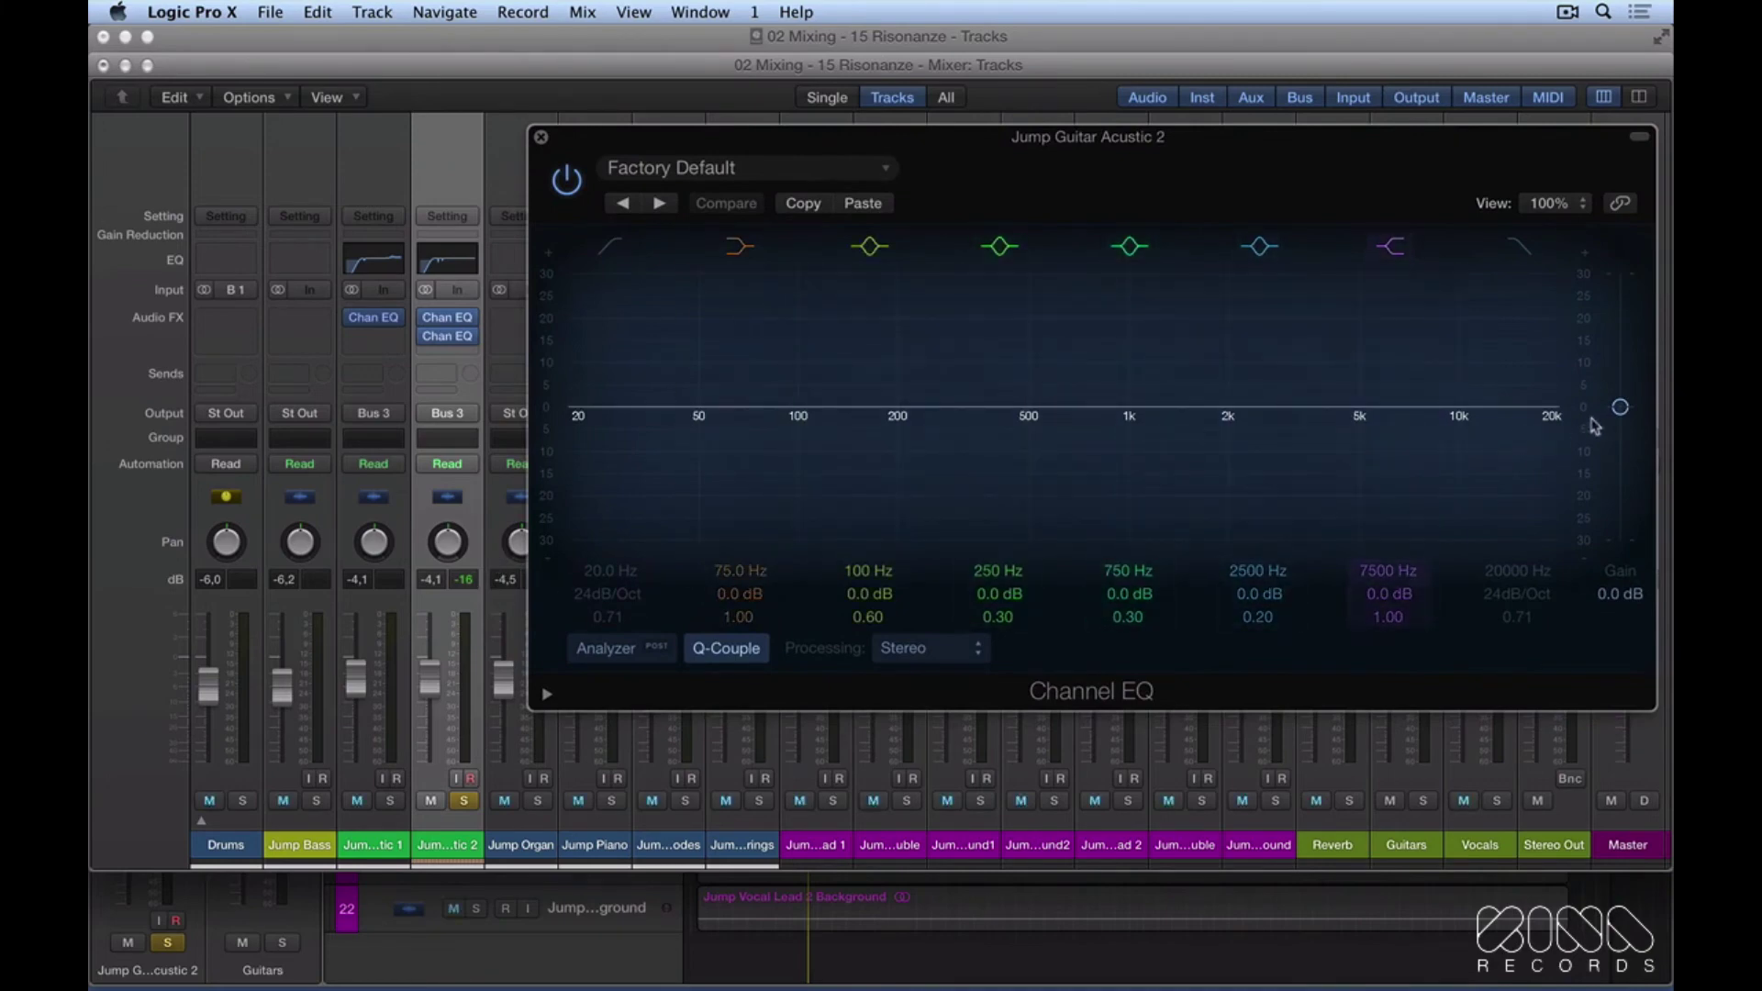
pyautogui.moveTo(1620, 413)
pyautogui.mouseDown()
pyautogui.moveTo(1620, 456)
pyautogui.moveTo(1619, 410)
pyautogui.mouseUp()
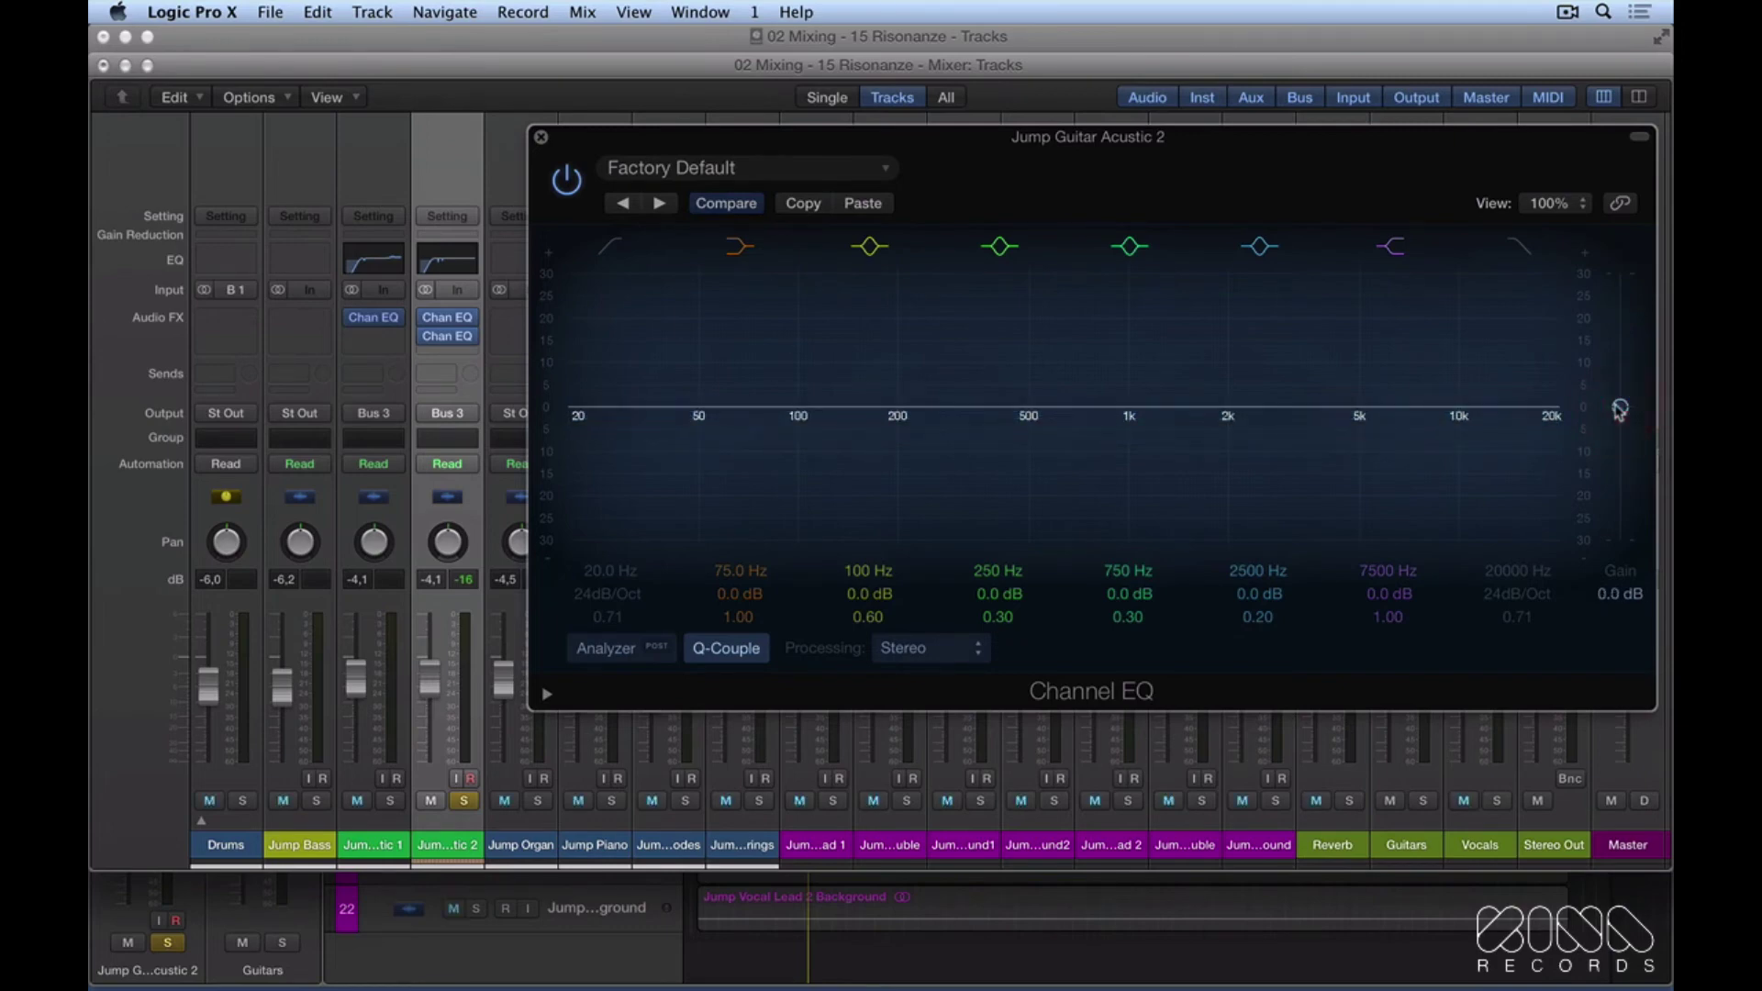